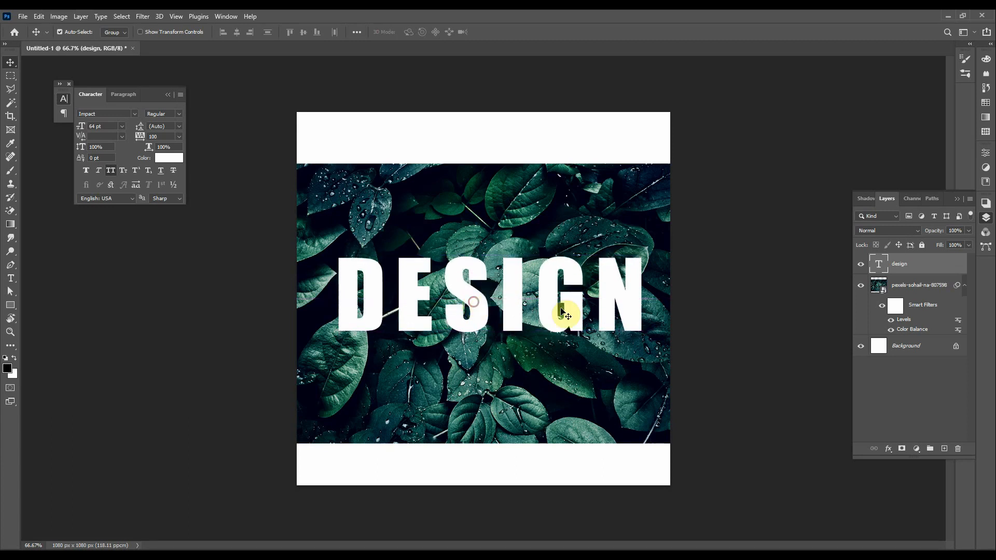
Lower the DESIGN text layer's opacity to 42% and move the text slightly down over the leaves
{"action": "left_click_drag", "start_coordinate": [933, 231], "coordinate": [907, 233]}
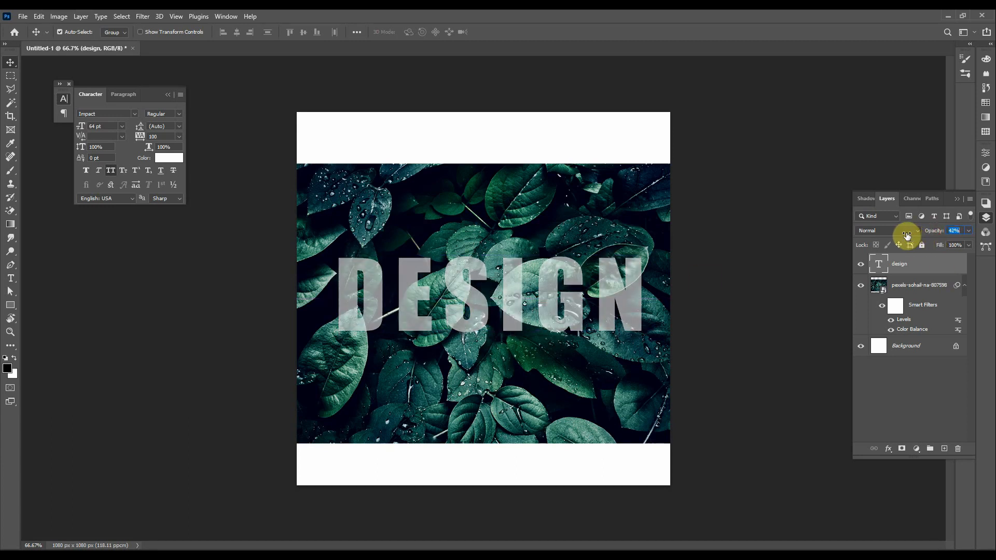
{"action": "left_click_drag", "start_coordinate": [576, 305], "coordinate": [574, 322]}
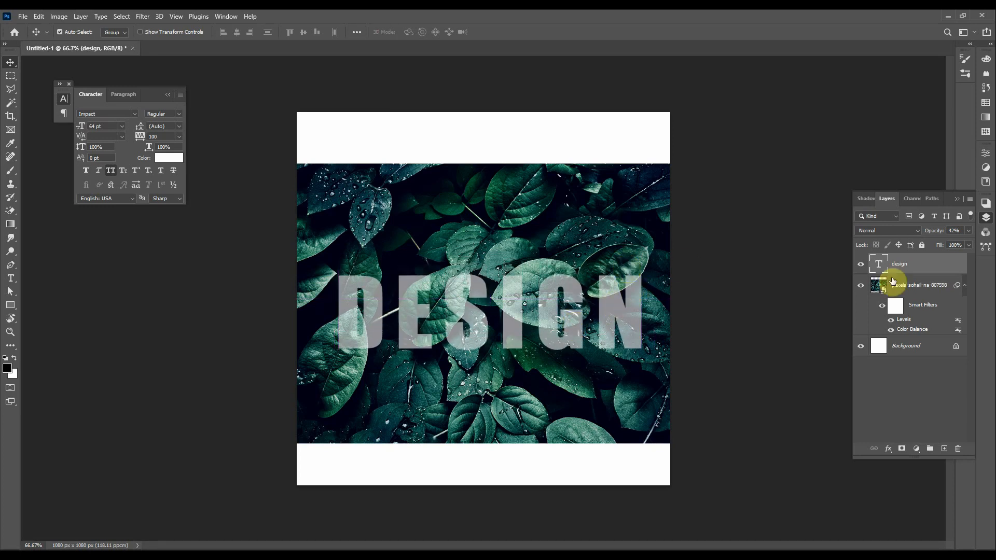
Add a layer mask to the text layer and paint black over the N and I where the leaves should overlap them
{"action": "left_click", "coordinate": [902, 448]}
{"action": "key", "text": "b"}
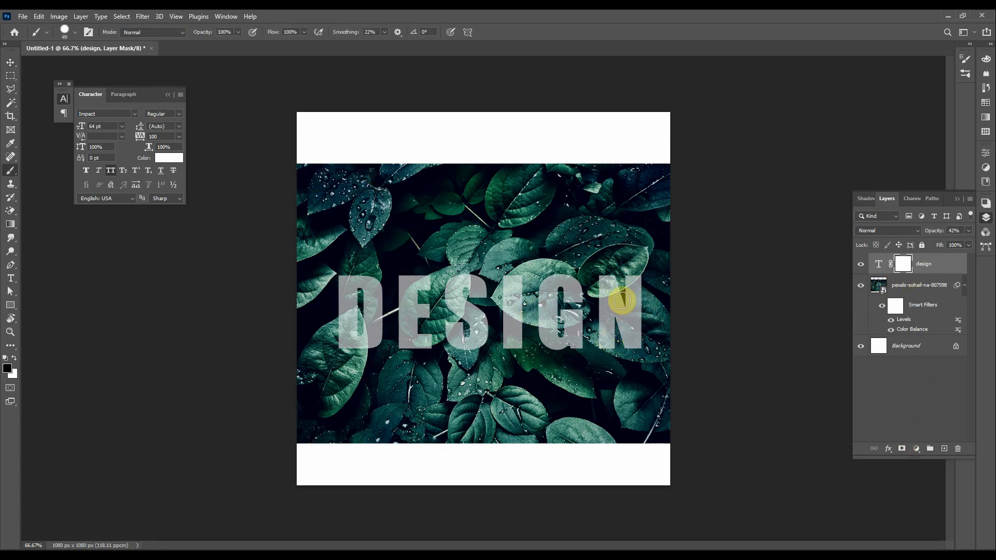
{"action": "scroll", "coordinate": [621, 300], "scroll_direction": "up", "scroll_amount": 6}
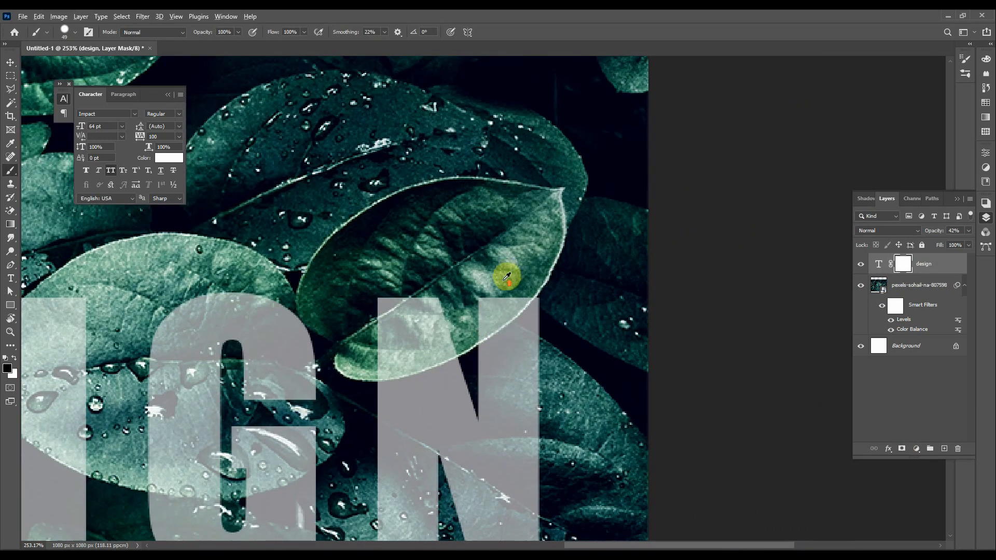
{"action": "scroll", "coordinate": [507, 277], "scroll_direction": "up", "scroll_amount": 1}
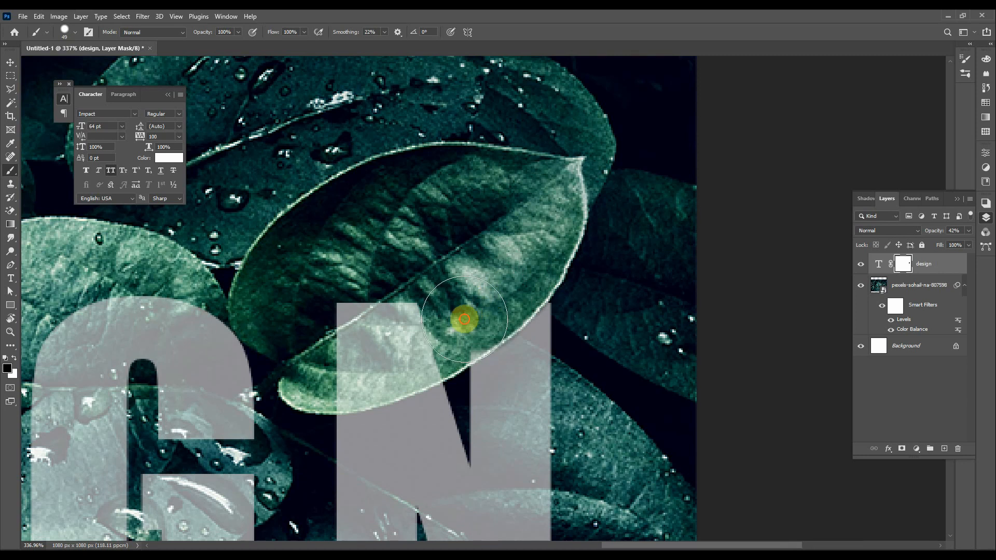
{"action": "mouse_move", "coordinate": [435, 328]}
{"action": "left_mouse_down"}
{"action": "mouse_move", "coordinate": [355, 364]}
{"action": "mouse_move", "coordinate": [330, 362]}
{"action": "mouse_move", "coordinate": [365, 316]}
{"action": "mouse_move", "coordinate": [453, 261]}
{"action": "mouse_move", "coordinate": [356, 325]}
{"action": "mouse_move", "coordinate": [326, 333]}
{"action": "mouse_move", "coordinate": [520, 200]}
{"action": "mouse_move", "coordinate": [579, 229]}
{"action": "mouse_move", "coordinate": [535, 153]}
{"action": "mouse_move", "coordinate": [554, 82]}
{"action": "mouse_move", "coordinate": [607, 238]}
{"action": "mouse_move", "coordinate": [524, 97]}
{"action": "mouse_move", "coordinate": [583, 212]}
{"action": "mouse_move", "coordinate": [585, 185]}
{"action": "left_mouse_up"}
{"action": "mouse_move", "coordinate": [503, 139]}
{"action": "left_mouse_down"}
{"action": "mouse_move", "coordinate": [458, 154]}
{"action": "mouse_move", "coordinate": [441, 177]}
{"action": "mouse_move", "coordinate": [476, 270]}
{"action": "left_mouse_up"}
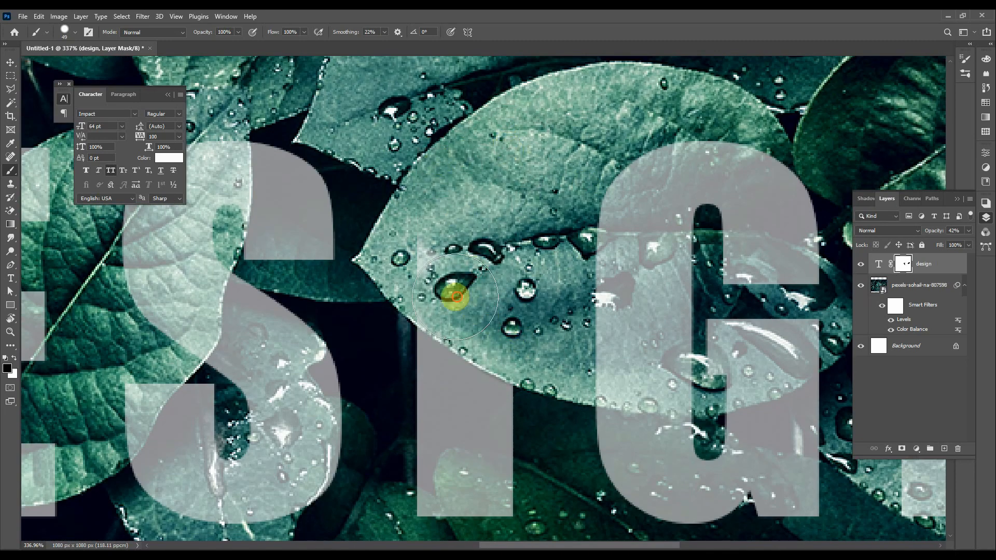
Mask out the parts of the S covered by the large leaf between E and S, using a smaller 22 px brush
{"action": "scroll", "coordinate": [529, 215], "scroll_direction": "down", "scroll_amount": 15}
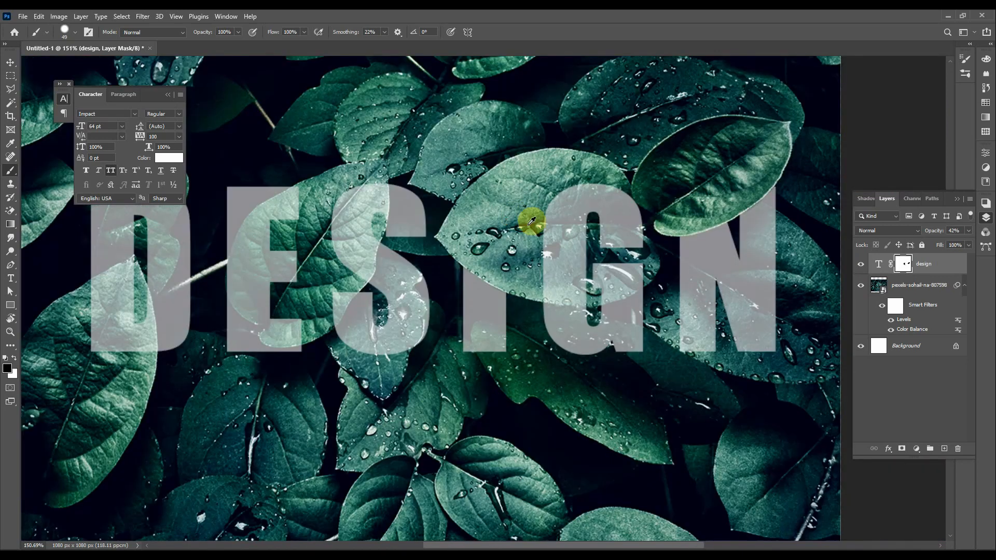
{"action": "scroll", "coordinate": [450, 279], "scroll_direction": "up", "scroll_amount": 11}
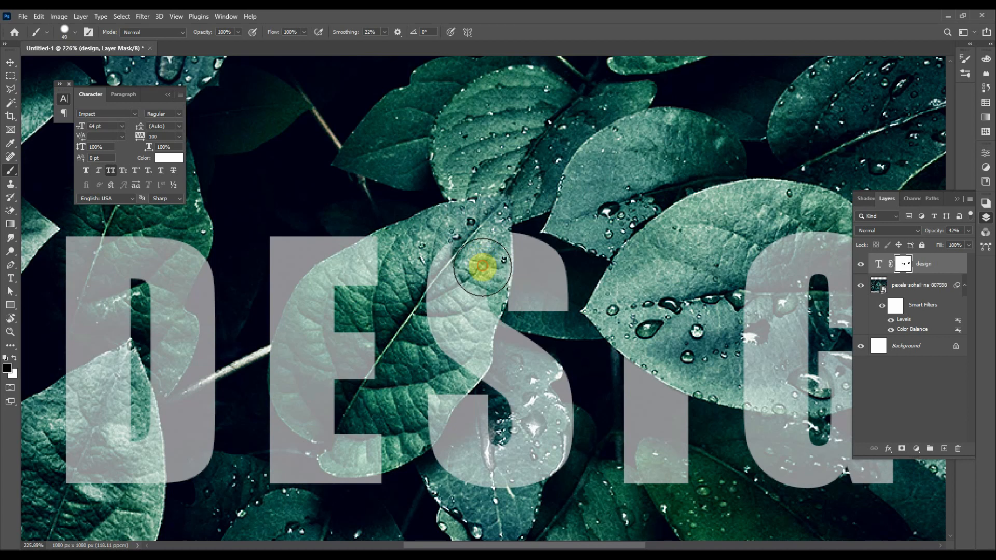
{"action": "scroll", "coordinate": [469, 272], "scroll_direction": "up", "scroll_amount": 10}
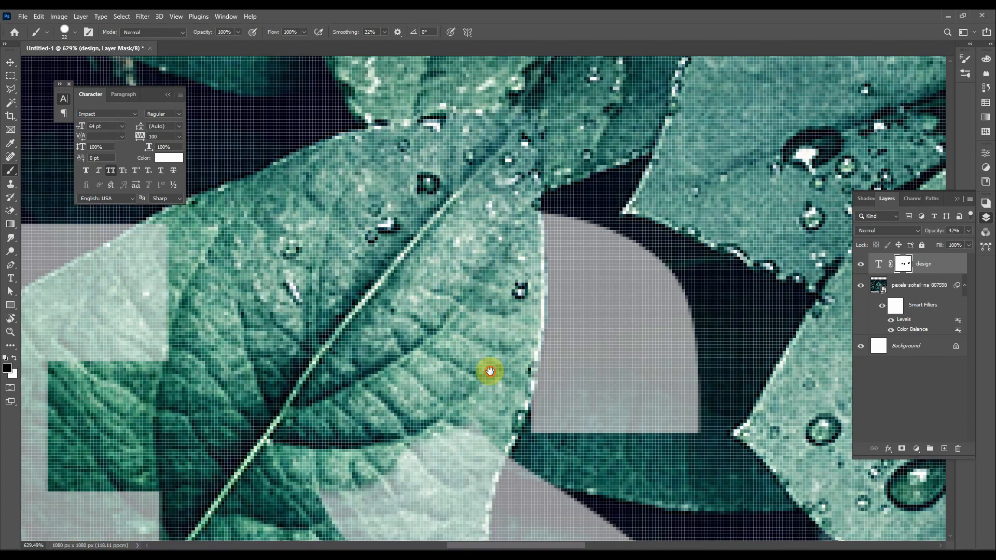
{"action": "left_click_drag", "start_coordinate": [489, 369], "coordinate": [504, 131]}
{"action": "mouse_move", "coordinate": [458, 220]}
{"action": "left_mouse_down"}
{"action": "mouse_move", "coordinate": [477, 159]}
{"action": "mouse_move", "coordinate": [494, 162]}
{"action": "mouse_move", "coordinate": [459, 304]}
{"action": "mouse_move", "coordinate": [403, 185]}
{"action": "mouse_move", "coordinate": [398, 287]}
{"action": "mouse_move", "coordinate": [465, 151]}
{"action": "left_mouse_up"}
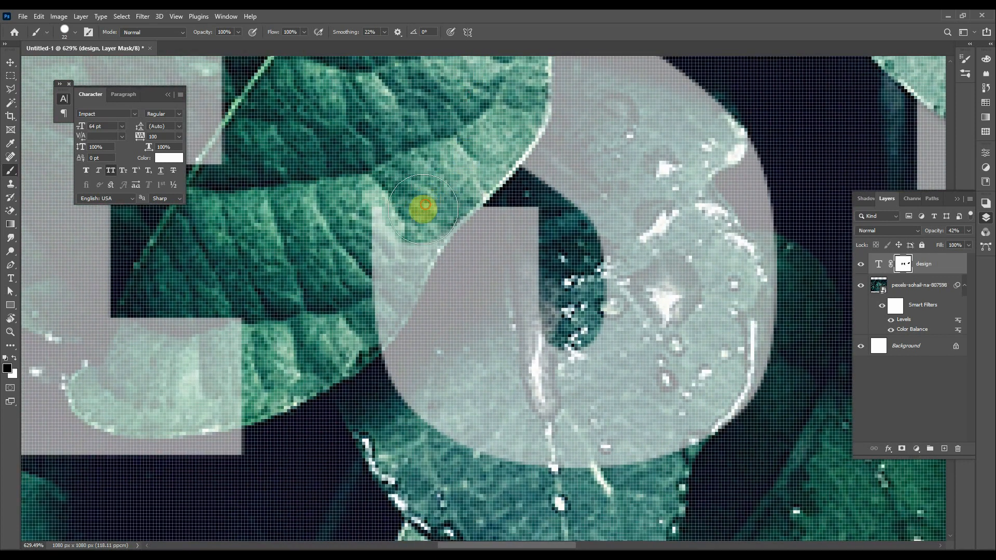
{"action": "mouse_move", "coordinate": [424, 209]}
{"action": "left_mouse_down"}
{"action": "mouse_move", "coordinate": [389, 256]}
{"action": "mouse_move", "coordinate": [351, 238]}
{"action": "mouse_move", "coordinate": [383, 276]}
{"action": "mouse_move", "coordinate": [373, 302]}
{"action": "mouse_move", "coordinate": [339, 286]}
{"action": "left_mouse_up"}
{"action": "scroll", "coordinate": [407, 260], "scroll_direction": "down", "scroll_amount": 5}
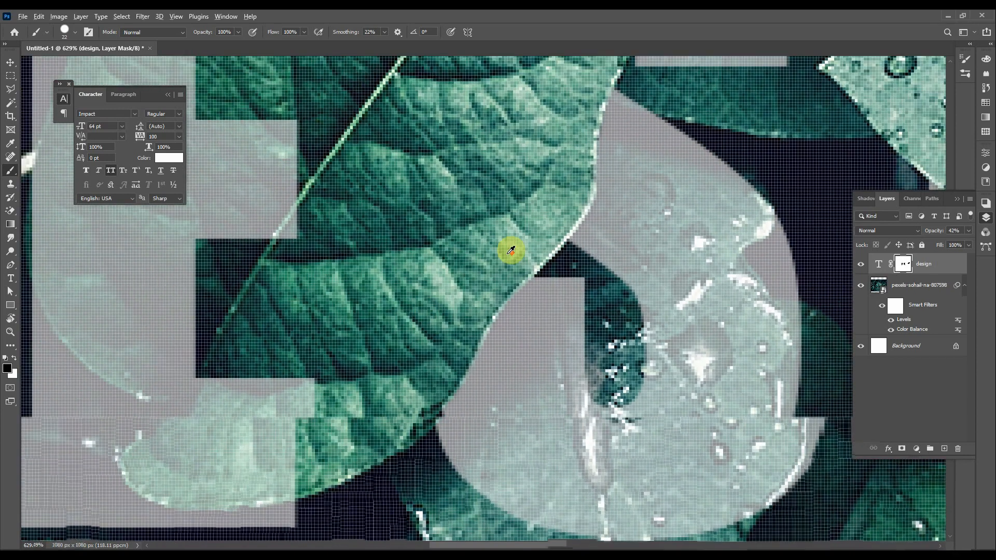
Mask the D along the upper edge and tip of the lower leaf with a fine 10 px brush
{"action": "scroll", "coordinate": [351, 268], "scroll_direction": "down", "scroll_amount": 4}
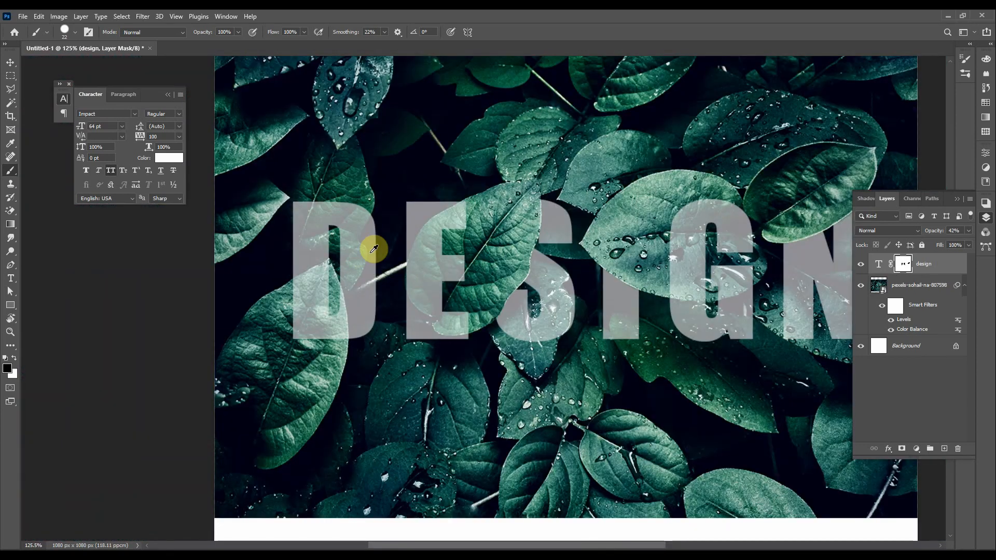
{"action": "scroll", "coordinate": [347, 257], "scroll_direction": "up", "scroll_amount": 4}
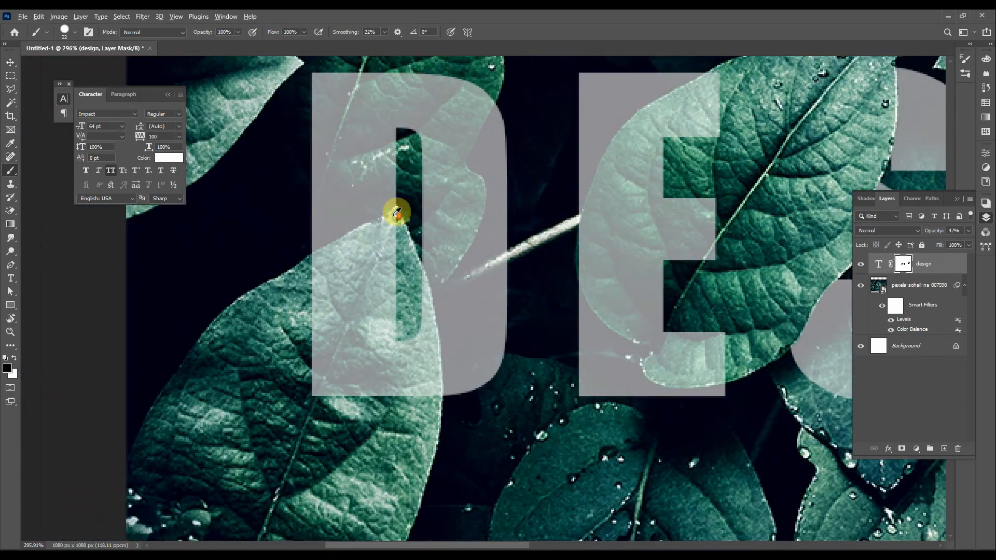
{"action": "scroll", "coordinate": [396, 212], "scroll_direction": "up", "scroll_amount": 3}
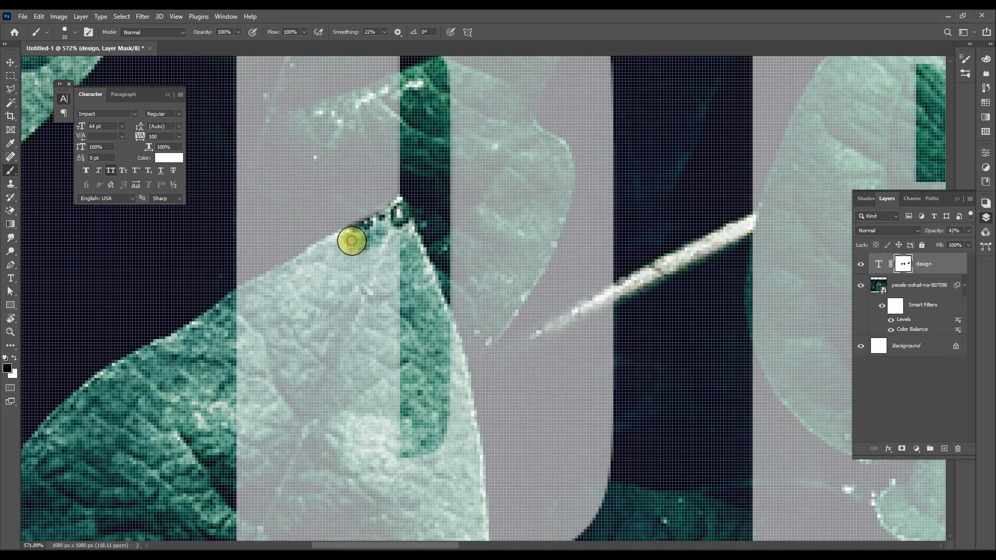
{"action": "left_click_drag", "start_coordinate": [352, 241], "coordinate": [396, 223]}
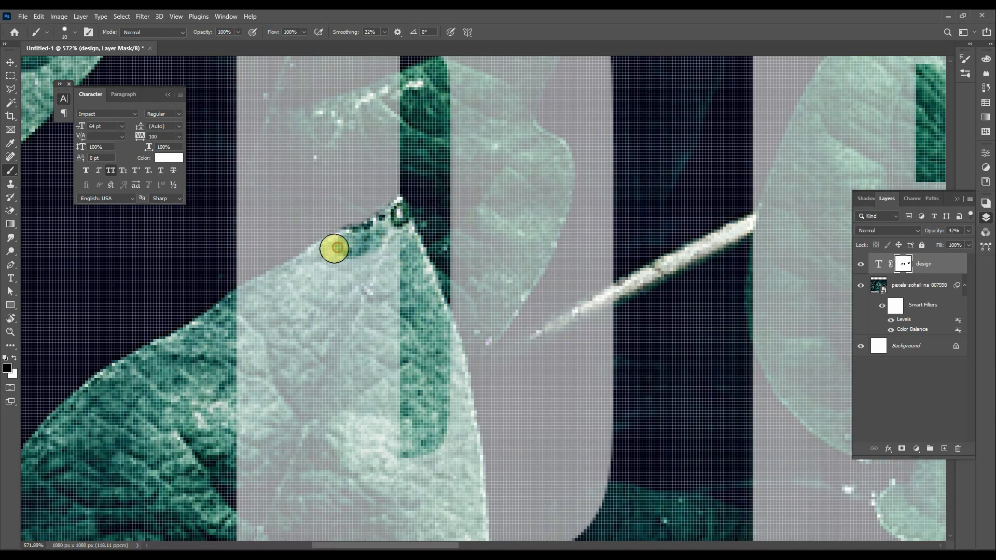
{"action": "left_click_drag", "start_coordinate": [337, 248], "coordinate": [322, 255]}
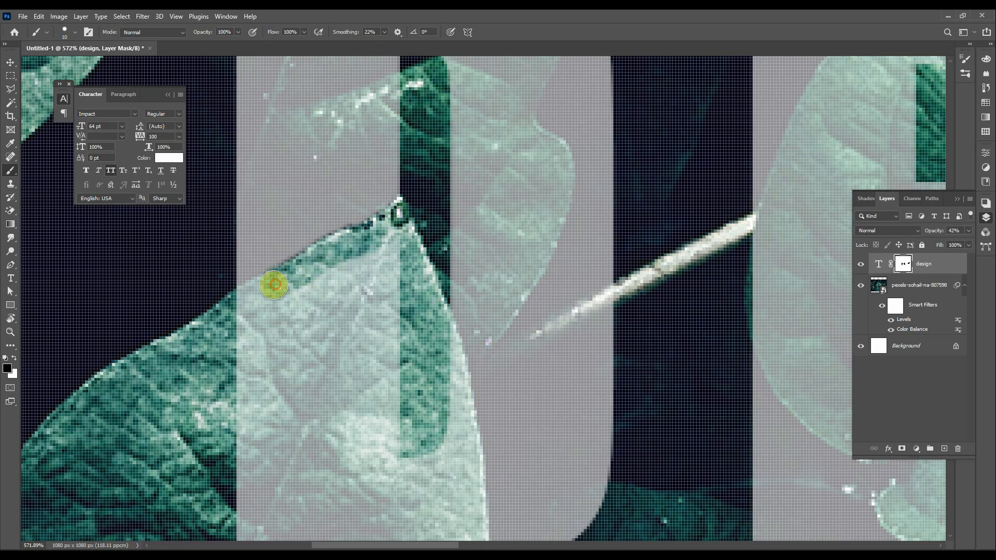
{"action": "left_click_drag", "start_coordinate": [397, 237], "coordinate": [375, 338]}
Enlarge the brush to 31 px and mask out the rest of the D that lies over the lower leaf
{"action": "key", "text": "]"}
{"action": "key", "text": "]"}
{"action": "key", "text": "]"}
{"action": "key", "text": "]"}
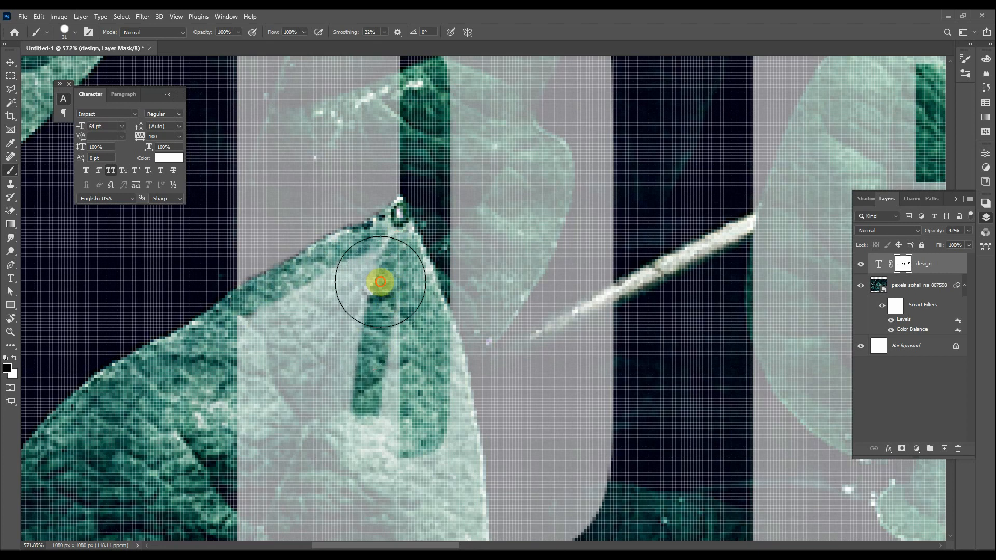
{"action": "mouse_move", "coordinate": [381, 282]}
{"action": "left_mouse_down"}
{"action": "mouse_move", "coordinate": [280, 335]}
{"action": "mouse_move", "coordinate": [276, 358]}
{"action": "left_mouse_up"}
{"action": "mouse_move", "coordinate": [295, 362]}
{"action": "left_mouse_down"}
{"action": "mouse_move", "coordinate": [354, 200]}
{"action": "mouse_move", "coordinate": [369, 109]}
{"action": "left_mouse_up"}
{"action": "mouse_move", "coordinate": [439, 238]}
{"action": "left_mouse_down"}
{"action": "mouse_move", "coordinate": [396, 285]}
{"action": "mouse_move", "coordinate": [391, 374]}
{"action": "left_mouse_up"}
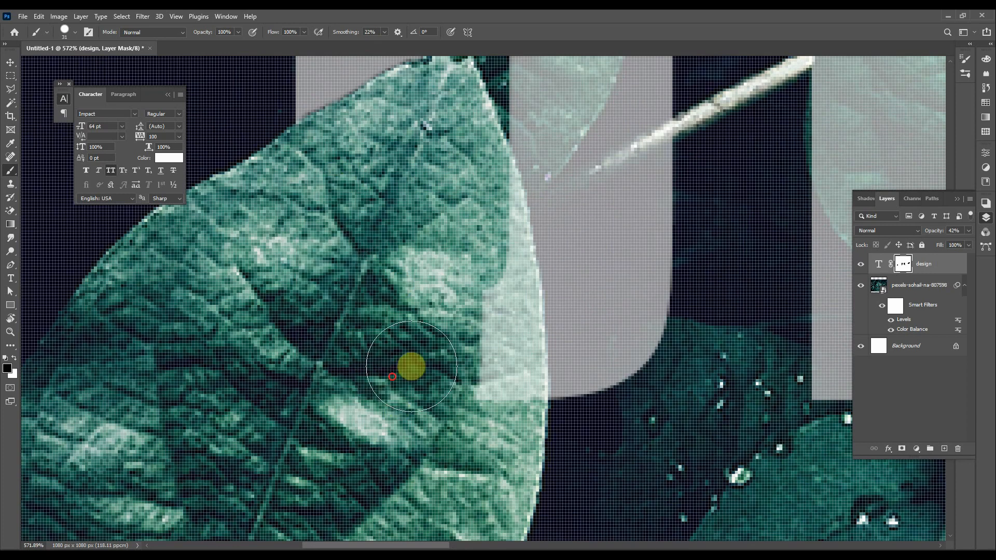
{"action": "left_click_drag", "start_coordinate": [422, 332], "coordinate": [386, 455]}
{"action": "left_click_drag", "start_coordinate": [433, 300], "coordinate": [447, 374]}
{"action": "mouse_move", "coordinate": [447, 374]}
{"action": "left_mouse_down"}
{"action": "mouse_move", "coordinate": [440, 296]}
{"action": "mouse_move", "coordinate": [445, 412]}
{"action": "left_mouse_up"}
{"action": "left_click", "coordinate": [434, 278]}
Set the masked text layer's opacity back to 100% and switch to the Move tool
{"action": "scroll", "coordinate": [393, 372], "scroll_direction": "down", "scroll_amount": 20}
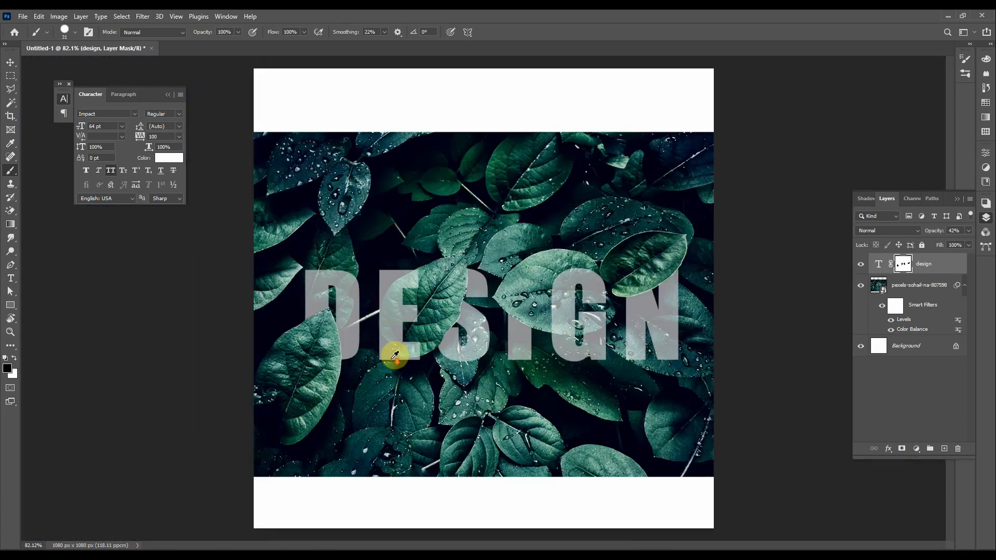
{"action": "scroll", "coordinate": [540, 331], "scroll_direction": "down", "scroll_amount": 6}
{"action": "scroll", "coordinate": [559, 306], "scroll_direction": "up", "scroll_amount": 5}
{"action": "left_click_drag", "start_coordinate": [937, 231], "coordinate": [983, 234]}
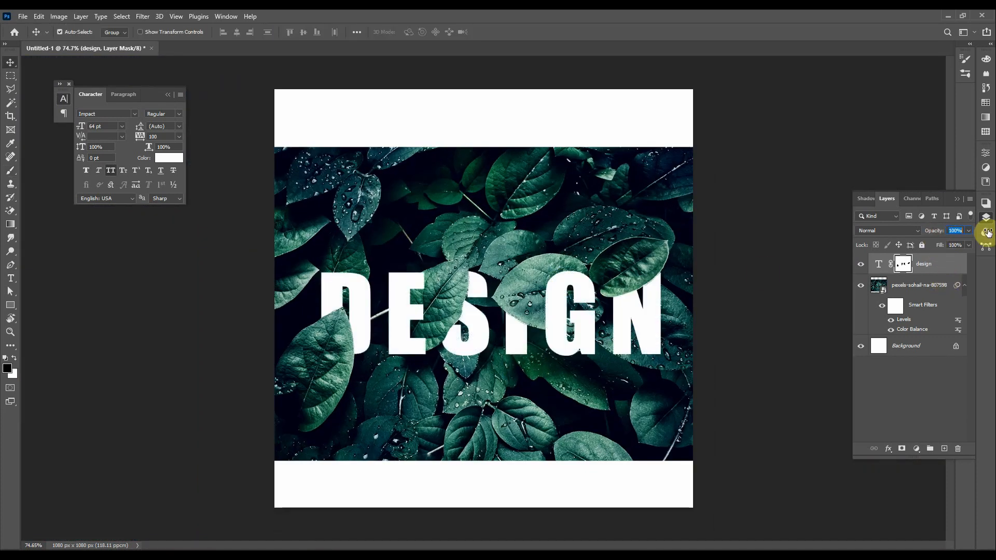
{"action": "key", "text": "v"}
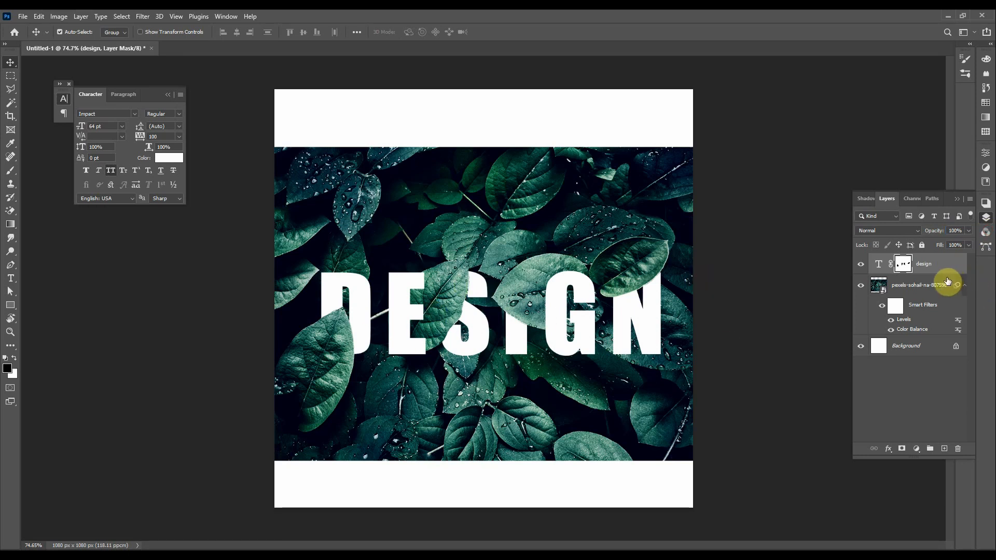
Create a new layer clipped to the text and set up a soft brush of about 66 px with 0% hardness
{"action": "left_click", "coordinate": [945, 448]}
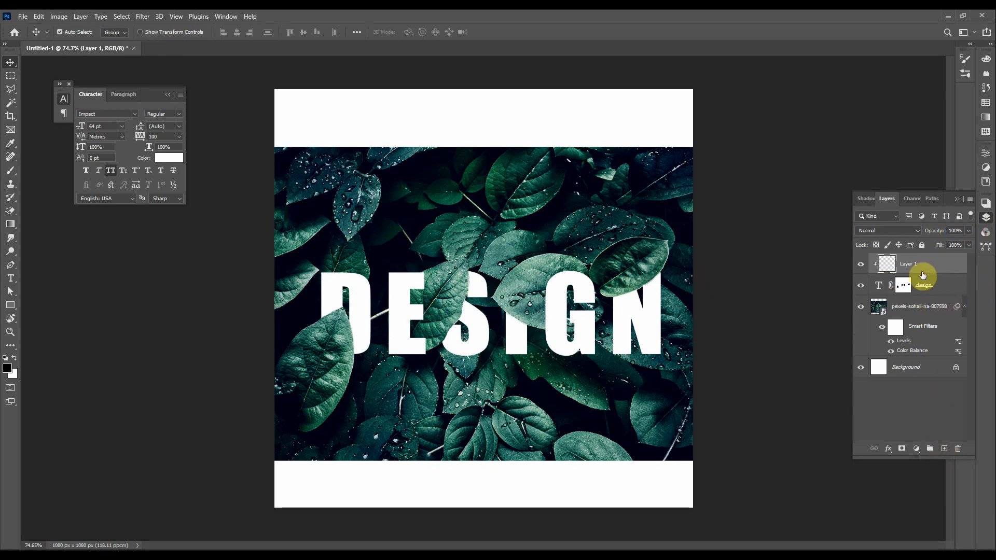
{"action": "key", "text": "b"}
{"action": "scroll", "coordinate": [467, 316], "scroll_direction": "up", "scroll_amount": 11}
{"action": "left_click_drag", "start_coordinate": [456, 331], "coordinate": [527, 61]}
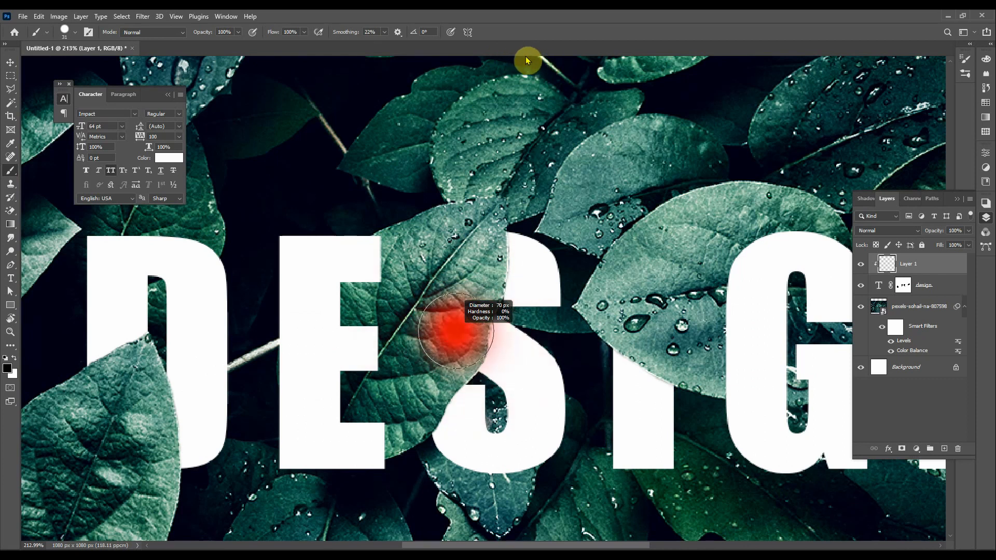
Paint soft black shadows on the S, I and N along the edges of the overlapping leaves
{"action": "mouse_move", "coordinate": [471, 241]}
{"action": "left_mouse_down"}
{"action": "mouse_move", "coordinate": [435, 373]}
{"action": "mouse_move", "coordinate": [419, 387]}
{"action": "mouse_move", "coordinate": [428, 374]}
{"action": "left_mouse_up"}
{"action": "right_click", "coordinate": [430, 369], "text": "alt"}
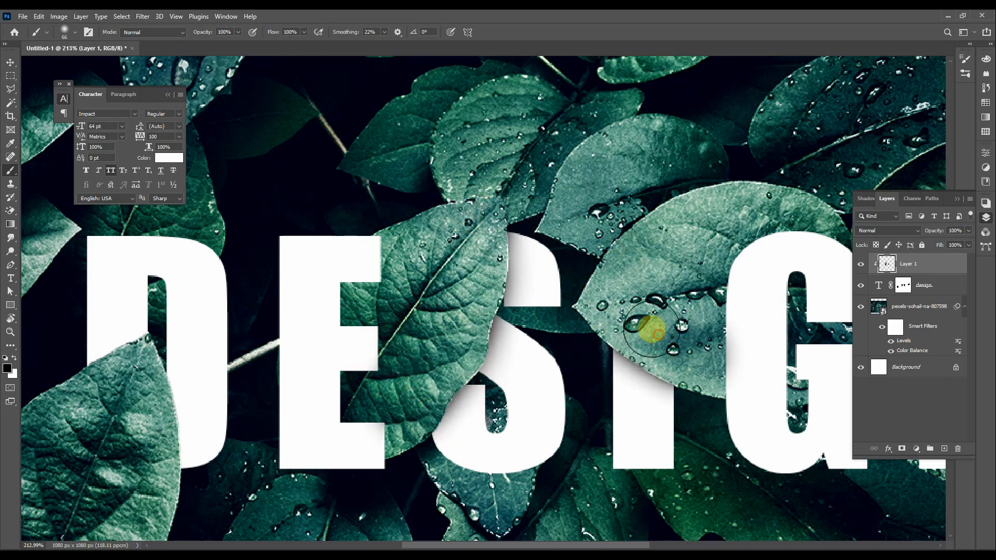
{"action": "scroll", "coordinate": [660, 283], "scroll_direction": "right", "scroll_amount": 10}
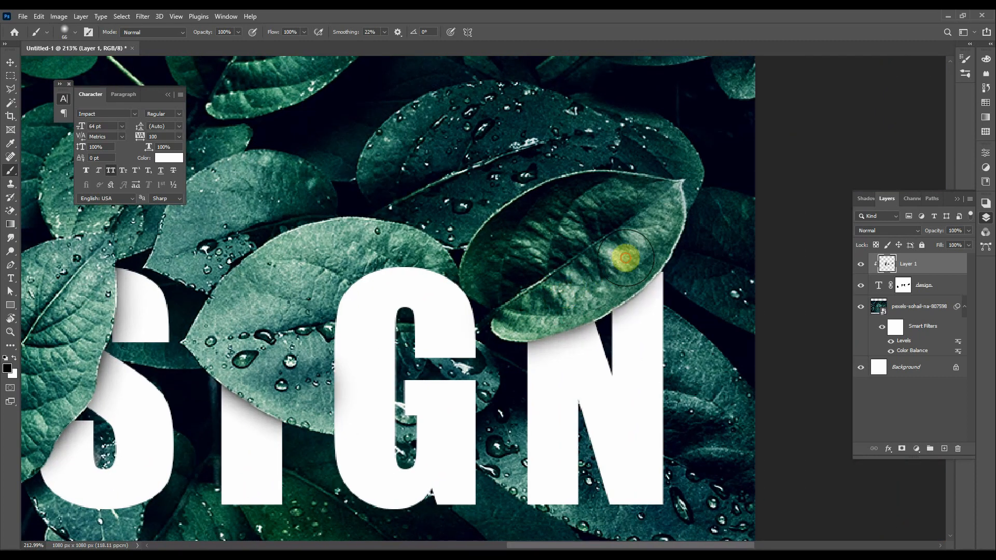
Paint soft black shadows on the D along both edges of the overlapping leaf, using a smaller brush near the tip
{"action": "left_click_drag", "start_coordinate": [479, 284], "coordinate": [722, 179]}
{"action": "left_click_drag", "start_coordinate": [435, 329], "coordinate": [620, 353]}
{"action": "left_click_drag", "start_coordinate": [436, 302], "coordinate": [612, 275]}
{"action": "left_click_drag", "start_coordinate": [456, 329], "coordinate": [551, 329]}
{"action": "scroll", "coordinate": [472, 285], "scroll_direction": "up", "scroll_amount": 4}
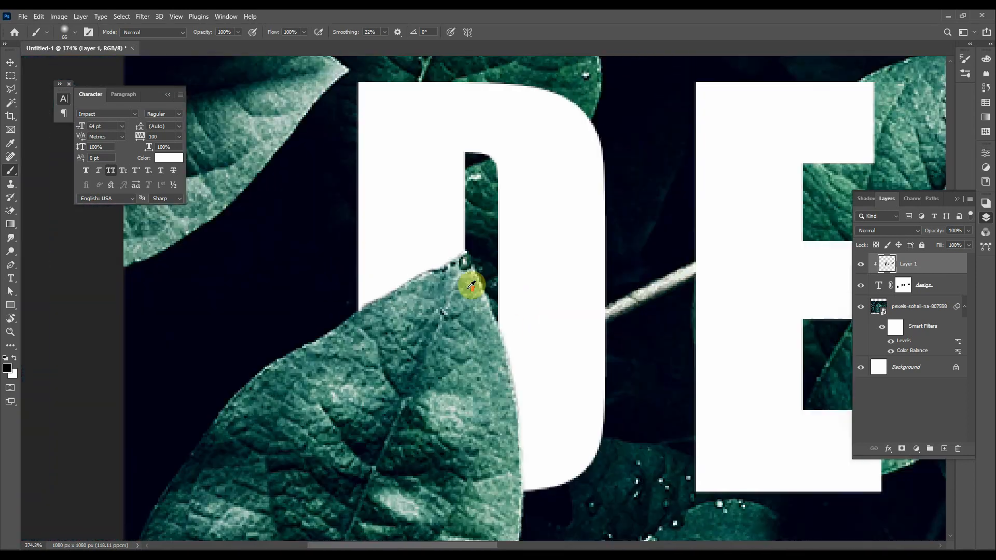
{"action": "mouse_move", "coordinate": [427, 302]}
{"action": "left_mouse_down"}
{"action": "mouse_move", "coordinate": [453, 305]}
{"action": "mouse_move", "coordinate": [384, 344]}
{"action": "mouse_move", "coordinate": [468, 302]}
{"action": "mouse_move", "coordinate": [456, 326]}
{"action": "mouse_move", "coordinate": [473, 410]}
{"action": "mouse_move", "coordinate": [474, 502]}
{"action": "mouse_move", "coordinate": [447, 332]}
{"action": "left_mouse_up"}
{"action": "left_click_drag", "start_coordinate": [456, 284], "coordinate": [423, 285]}
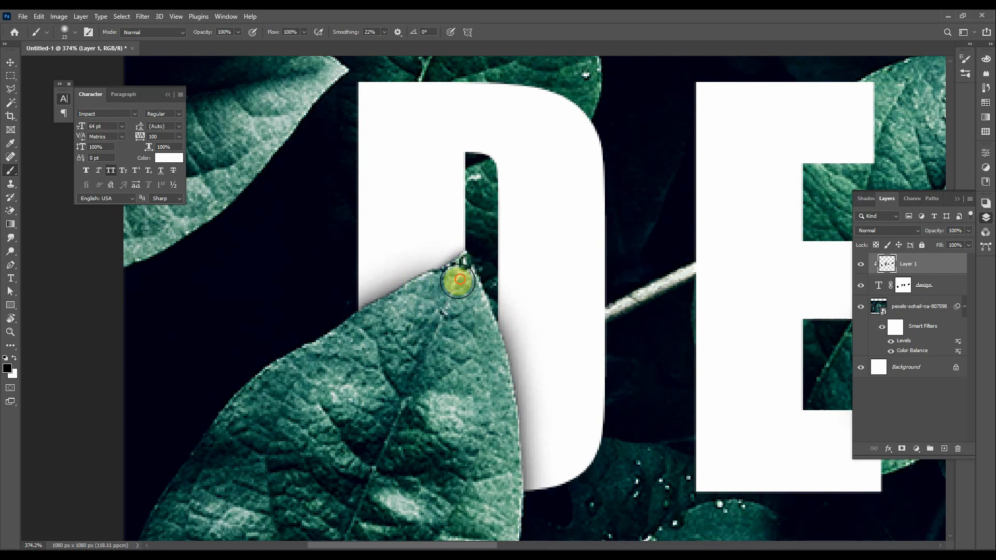
{"action": "scroll", "coordinate": [439, 289], "scroll_direction": "down", "scroll_amount": 3}
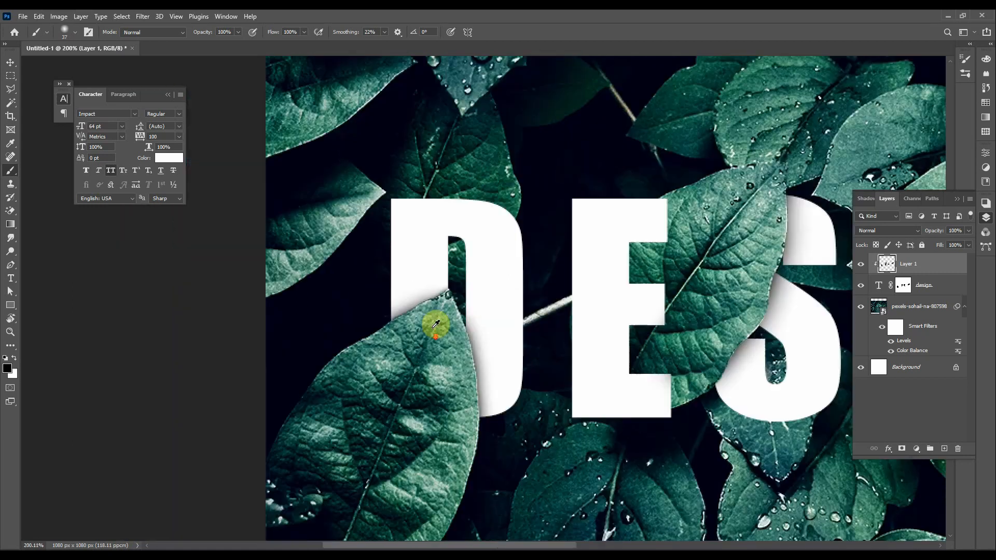
{"action": "scroll", "coordinate": [435, 325], "scroll_direction": "down", "scroll_amount": 3}
{"action": "scroll", "coordinate": [532, 319], "scroll_direction": "up", "scroll_amount": 2}
{"action": "key", "text": "v"}
{"action": "scroll", "coordinate": [553, 289], "scroll_direction": "down", "scroll_amount": 1}
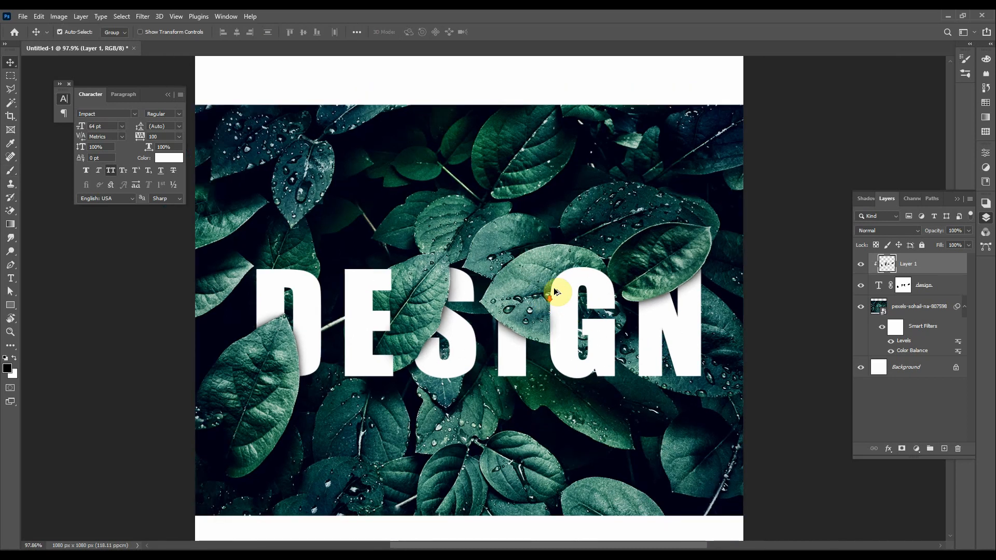
{"action": "scroll", "coordinate": [511, 305], "scroll_direction": "up", "scroll_amount": 1}
{"action": "scroll", "coordinate": [513, 307], "scroll_direction": "down", "scroll_amount": 2}
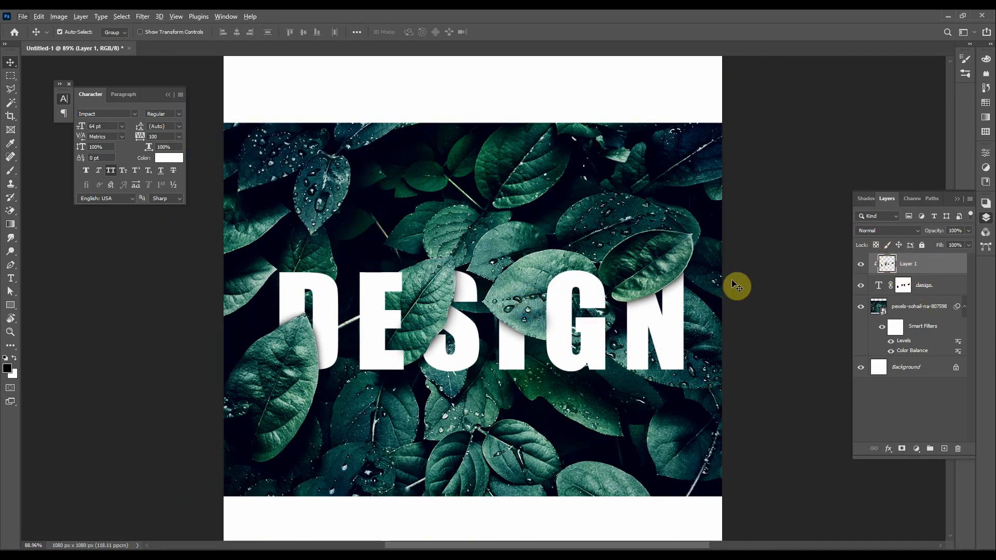
{"action": "left_click", "coordinate": [676, 365]}
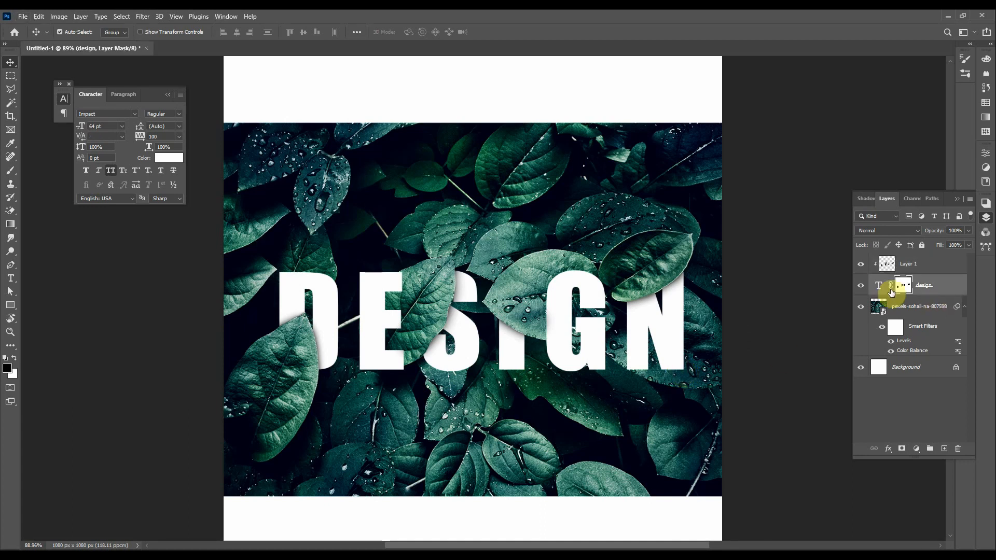
{"action": "left_click", "coordinate": [879, 287]}
{"action": "left_click", "coordinate": [888, 449]}
{"action": "left_click", "coordinate": [896, 442]}
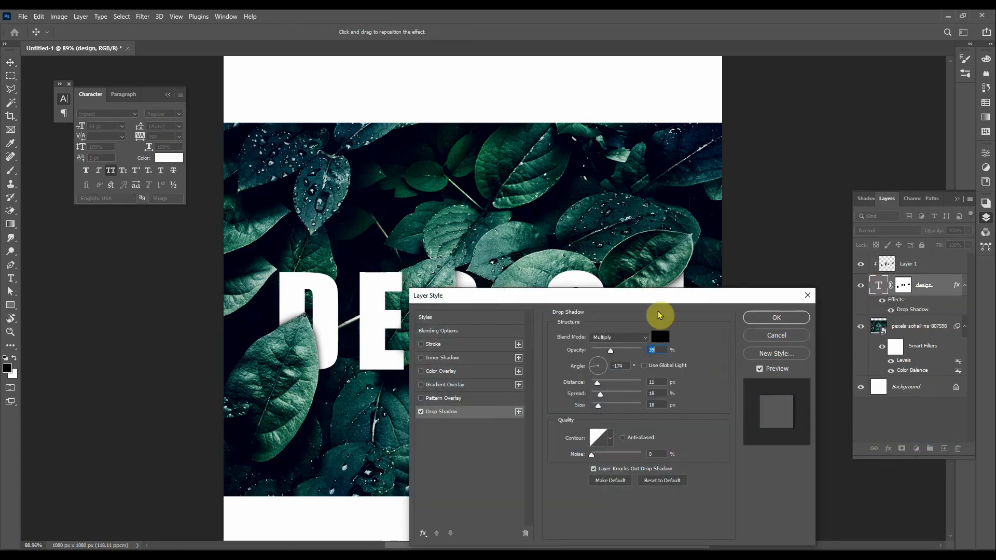
{"action": "left_click_drag", "start_coordinate": [692, 296], "coordinate": [873, 68]}
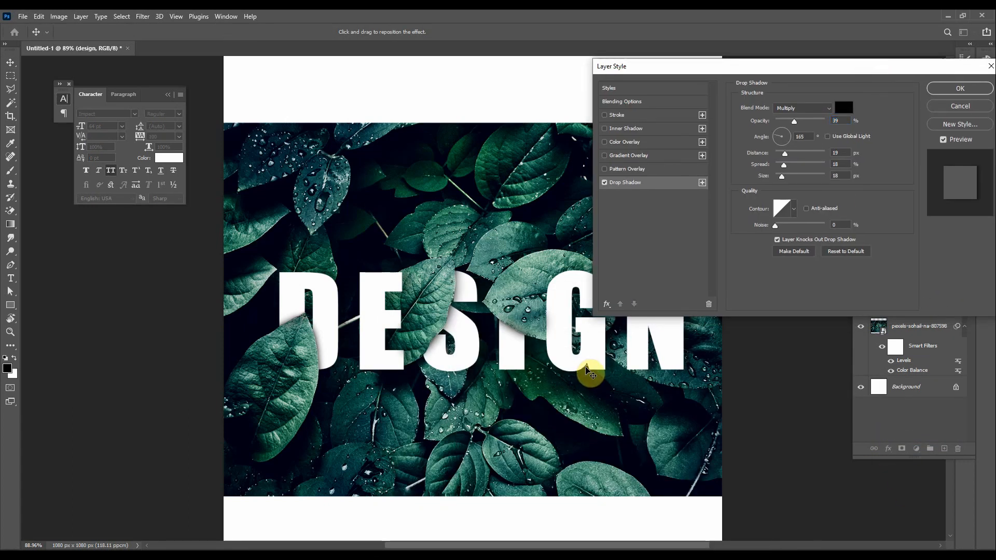
{"action": "mouse_move", "coordinate": [802, 122]}
{"action": "left_mouse_down"}
{"action": "mouse_move", "coordinate": [819, 119]}
{"action": "mouse_move", "coordinate": [793, 124]}
{"action": "left_mouse_up"}
{"action": "key", "text": "Return"}
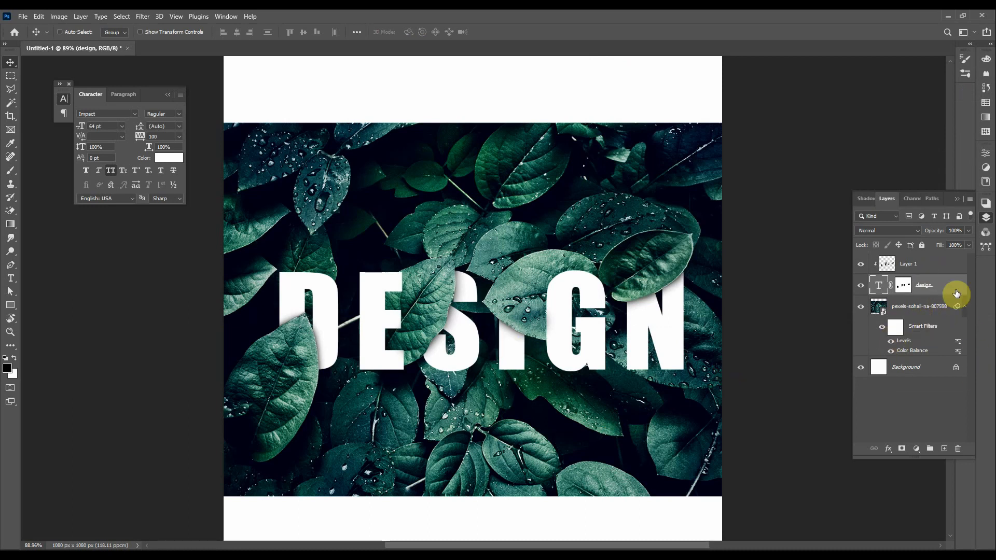
Duplicate the design text layer and select the original text layer beneath the copy
{"action": "key", "text": "ctrl+j"}
{"action": "left_click", "coordinate": [958, 309]}
{"action": "left_click", "coordinate": [879, 310]}
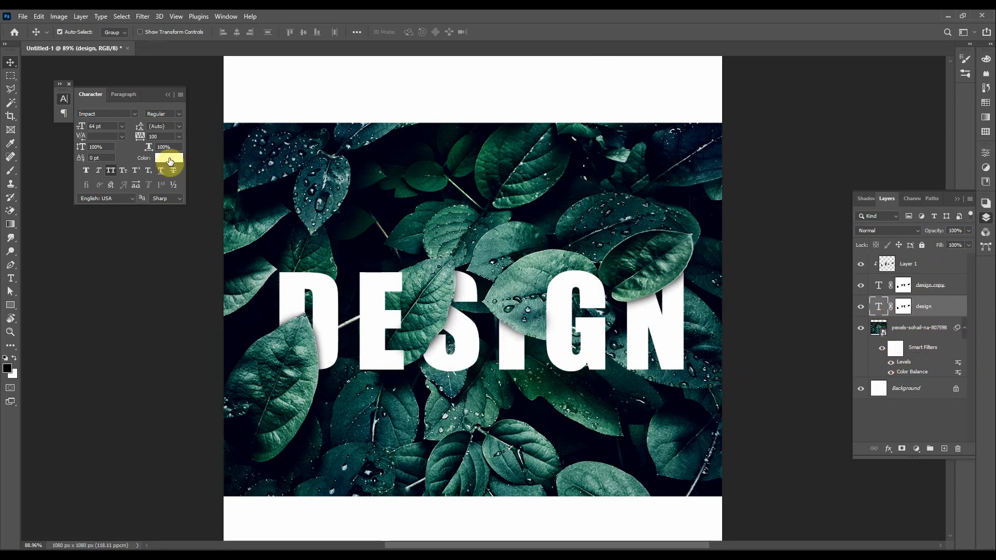
Turn the lower design text into a near-black shadow offset slightly down and right, with its opacity at 63%
{"action": "left_click", "coordinate": [170, 160]}
{"action": "left_click", "coordinate": [369, 249]}
{"action": "left_click", "coordinate": [953, 246]}
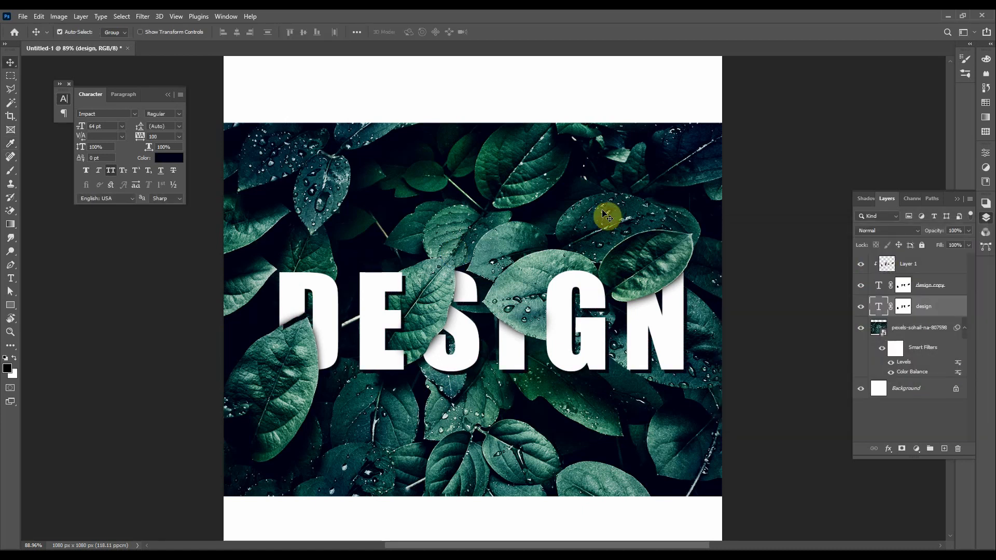
{"action": "left_click_drag", "start_coordinate": [930, 231], "coordinate": [912, 234]}
Convert the shadow text to a smart object and apply a Gaussian Blur with a radius of about 3.1 pixels
{"action": "left_click", "coordinate": [140, 17]}
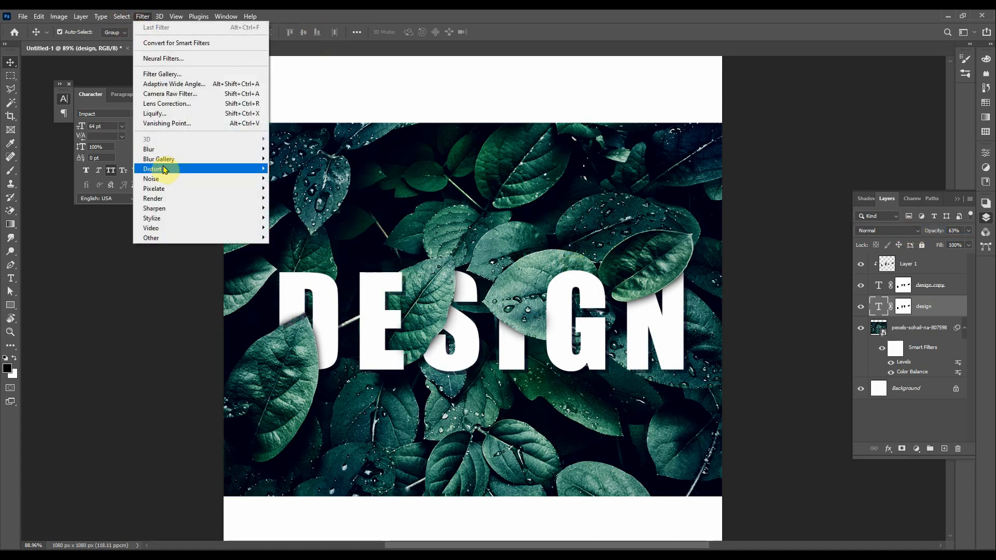
{"action": "mouse_move", "coordinate": [161, 149]}
{"action": "left_click", "coordinate": [295, 190]}
{"action": "left_click", "coordinate": [490, 220]}
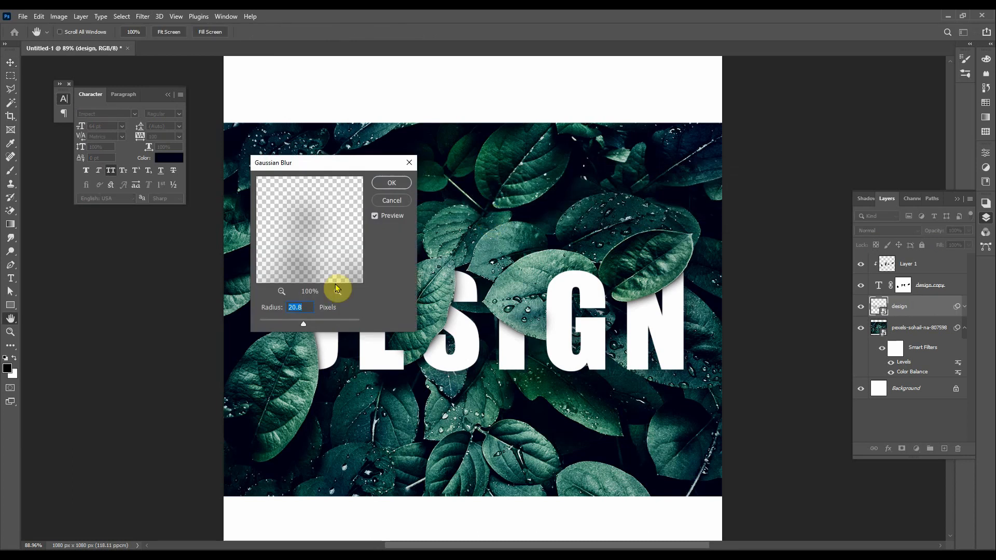
{"action": "left_click_drag", "start_coordinate": [300, 326], "coordinate": [279, 324]}
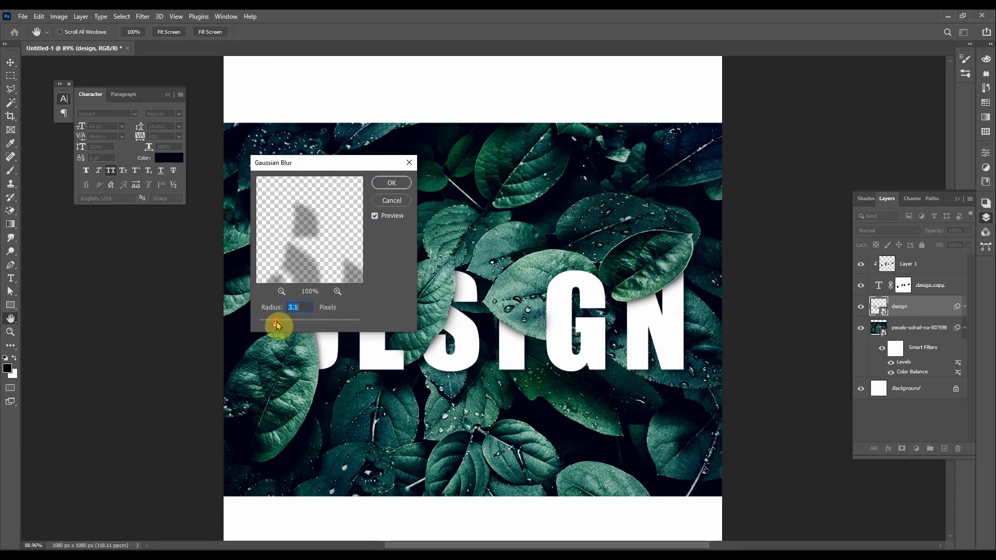
{"action": "left_click", "coordinate": [401, 186]}
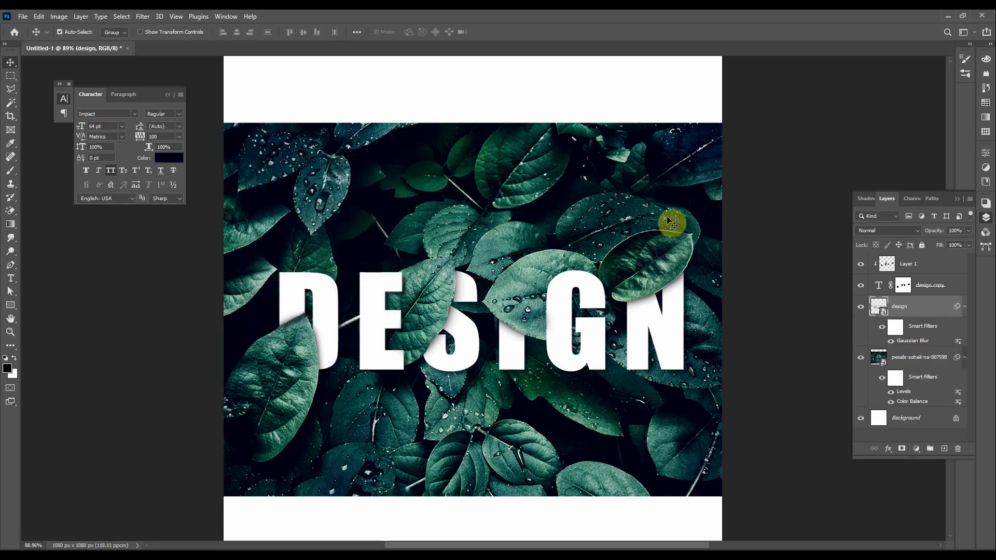
Deselect the layers and save the document as a Photoshop file named design-text
{"action": "left_click", "coordinate": [808, 154]}
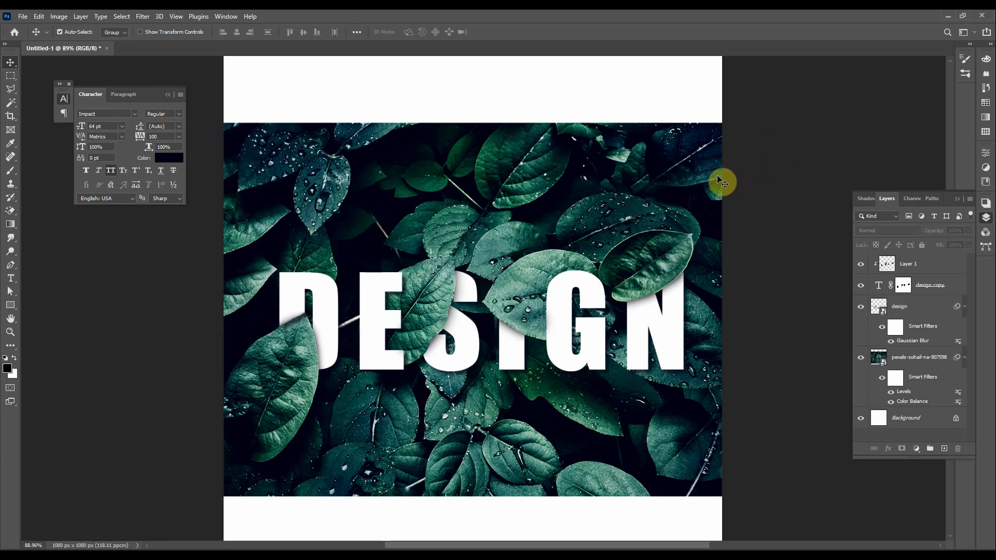
{"action": "key", "text": "ctrl+s"}
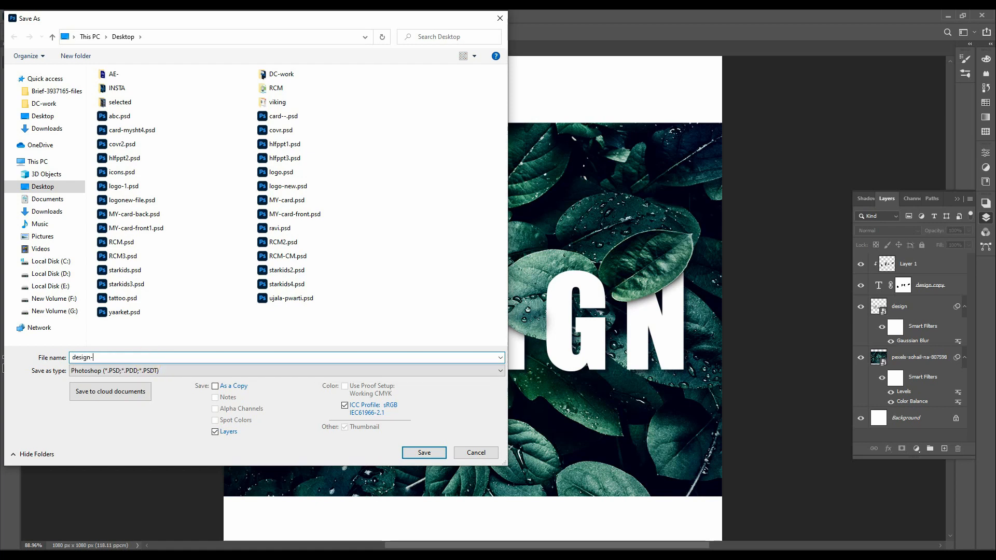
{"action": "type", "text": "design-text"}
{"action": "key", "text": "Return"}
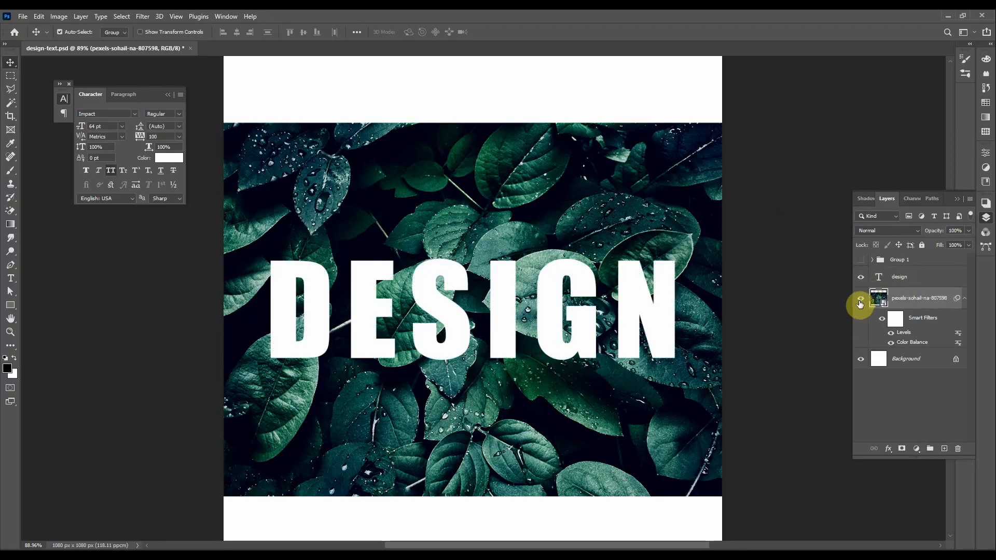
With the plain text hidden and Group 1 shown, stamp all visible layers into a new layer and hide the group
{"action": "left_click", "coordinate": [860, 279]}
{"action": "left_click", "coordinate": [860, 260]}
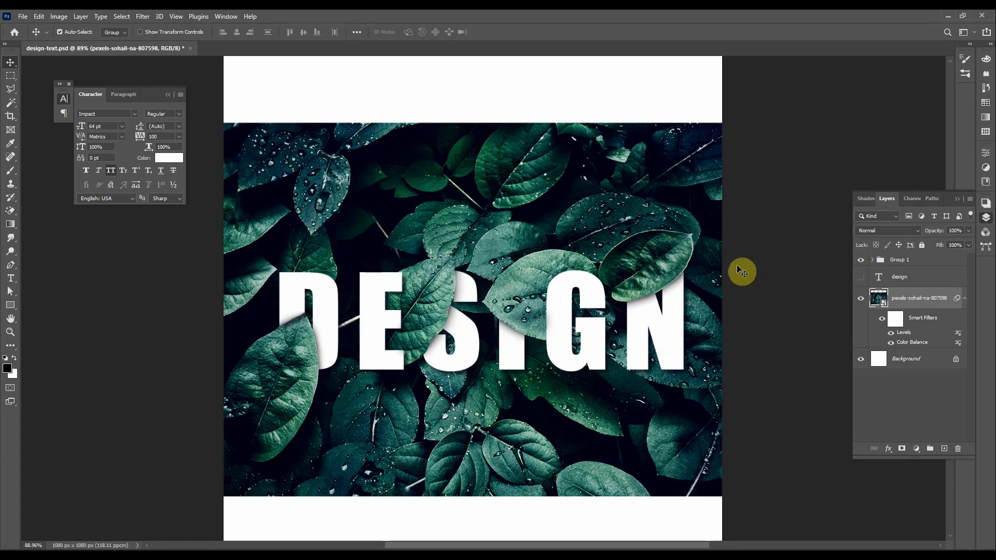
{"action": "scroll", "coordinate": [534, 371], "scroll_direction": "down", "scroll_amount": 2}
{"action": "key", "text": "ctrl+shift+alt+e"}
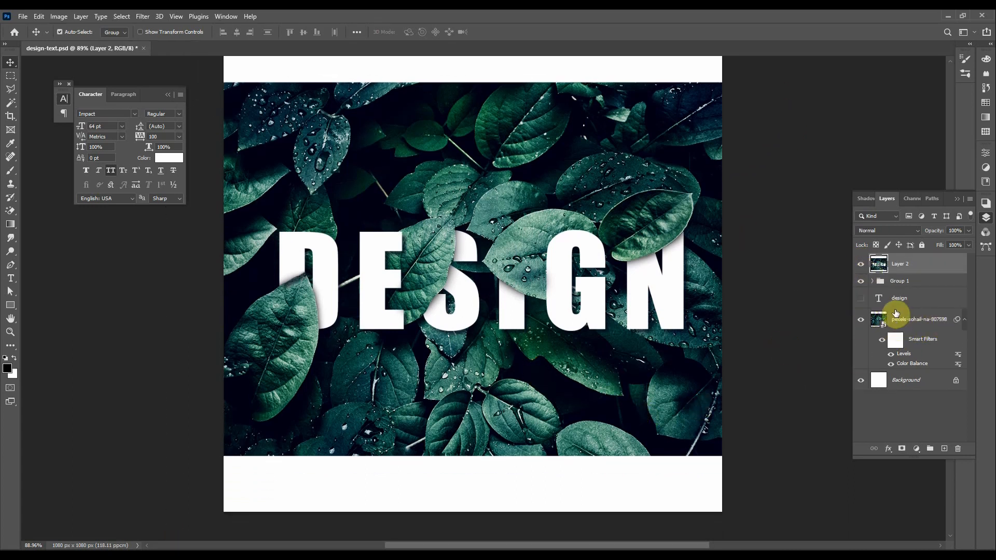
{"action": "left_click", "coordinate": [861, 283]}
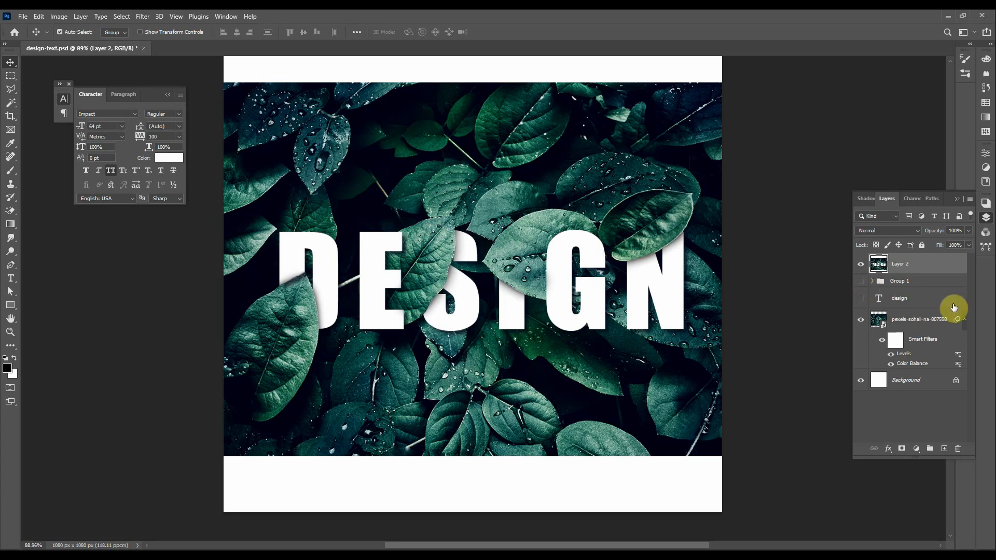
Show only the plain design text over the leaves by hiding the merged layer, and duplicate the leaf photo layer
{"action": "left_click", "coordinate": [861, 264]}
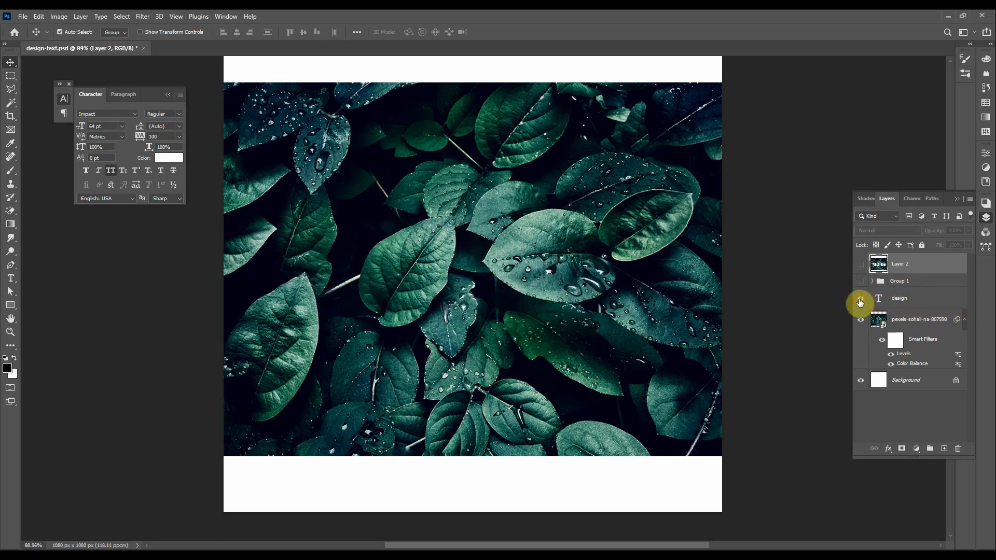
{"action": "left_click", "coordinate": [860, 298]}
{"action": "left_click", "coordinate": [918, 322]}
{"action": "key", "text": "ctrl+j"}
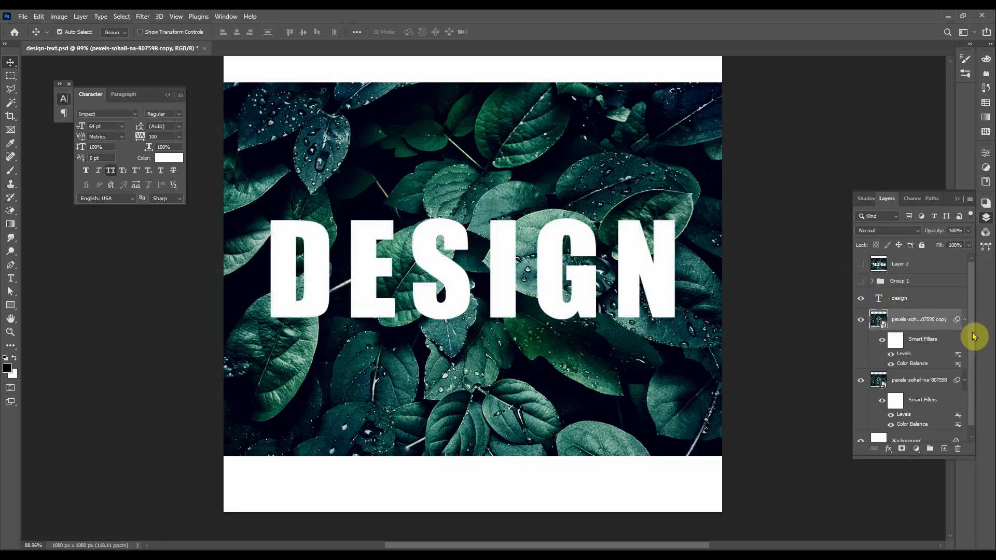
Place the leaf photo copy above the design text and clip it to the text, with the original photo hidden
{"action": "left_click_drag", "start_coordinate": [916, 321], "coordinate": [908, 299]}
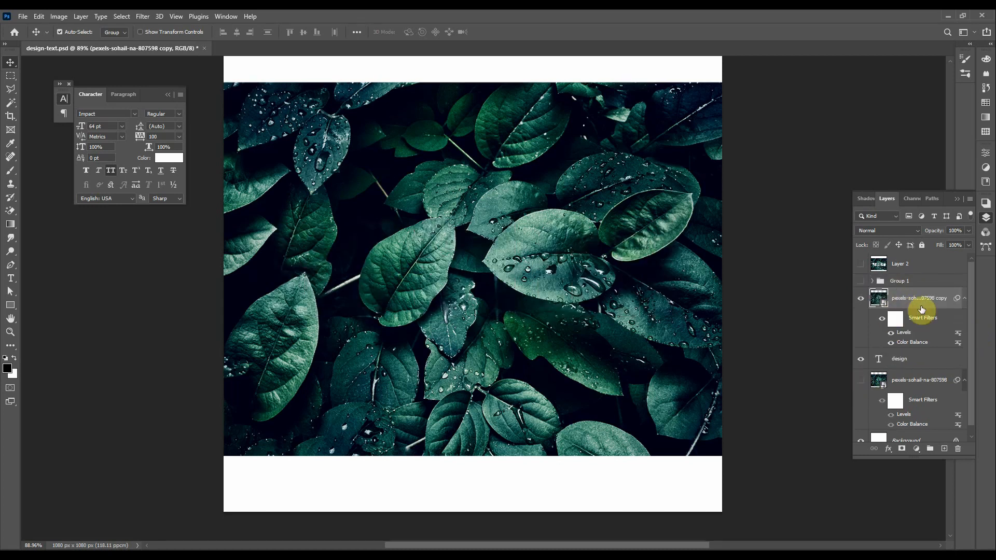
{"action": "right_click", "coordinate": [928, 298]}
{"action": "left_click", "coordinate": [841, 333]}
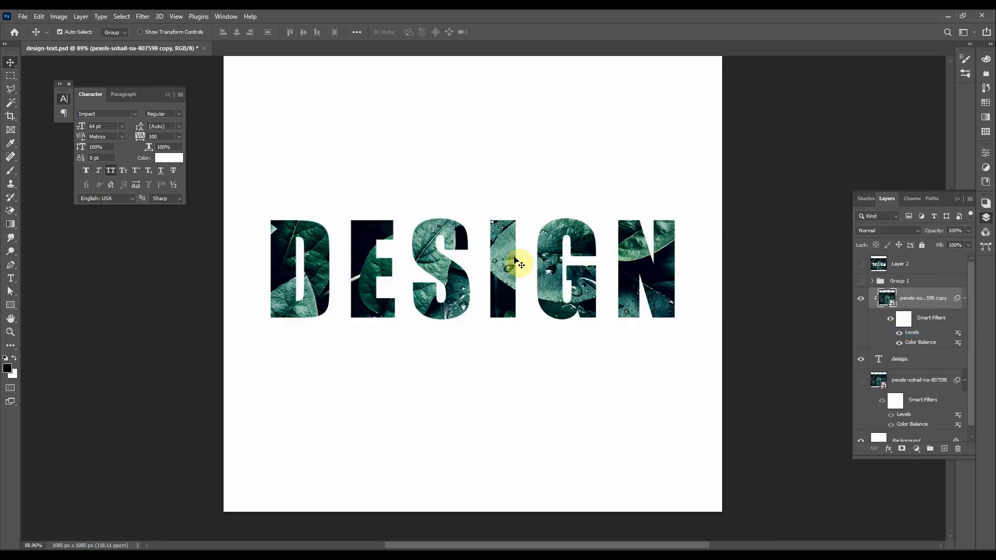
Show the original leaf photo beneath the text and lower its fill to 5%
{"action": "left_click", "coordinate": [909, 385]}
{"action": "left_click", "coordinate": [861, 380]}
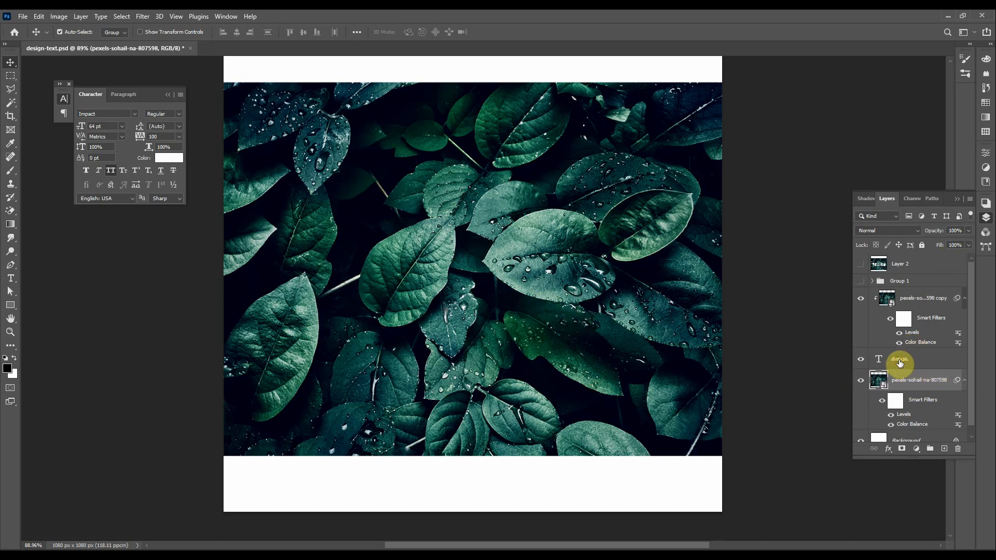
{"action": "left_click", "coordinate": [901, 363]}
{"action": "left_click", "coordinate": [900, 386]}
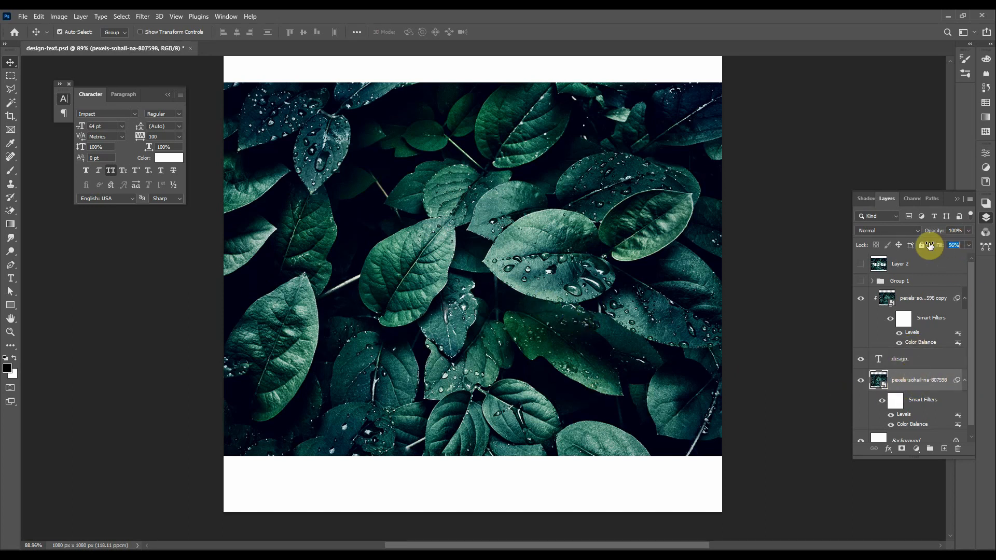
{"action": "left_click_drag", "start_coordinate": [930, 246], "coordinate": [889, 245]}
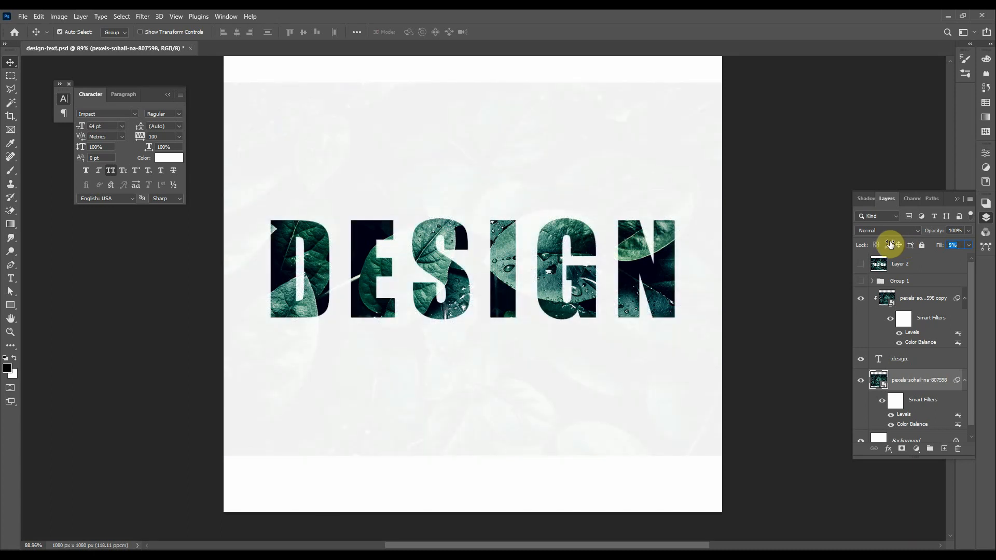
Duplicate the design text layer and make the lower text layer black
{"action": "left_click", "coordinate": [918, 359]}
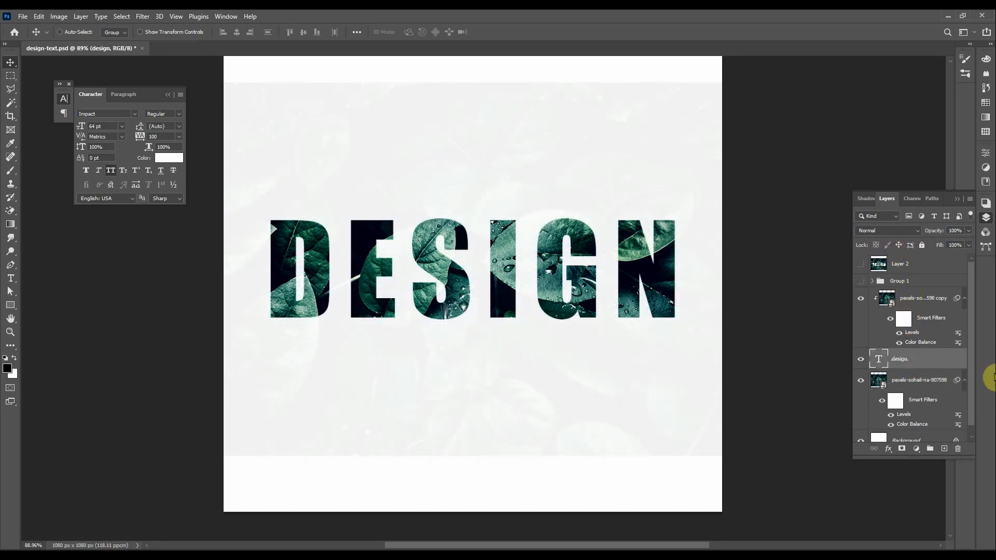
{"action": "key", "text": "ctrl+j"}
{"action": "left_click", "coordinate": [921, 383]}
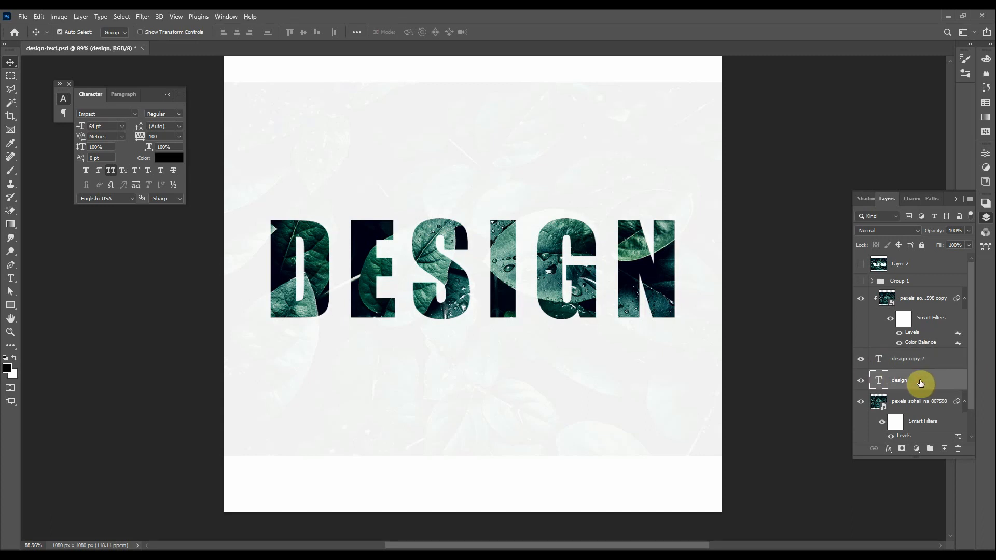
Nudge the lower black text slightly down and right as a shadow and set its opacity to 21%
{"action": "key", "text": "Down"}
{"action": "key", "text": "Right"}
{"action": "key", "text": "Right"}
{"action": "key", "text": "Down"}
{"action": "key", "text": "Down"}
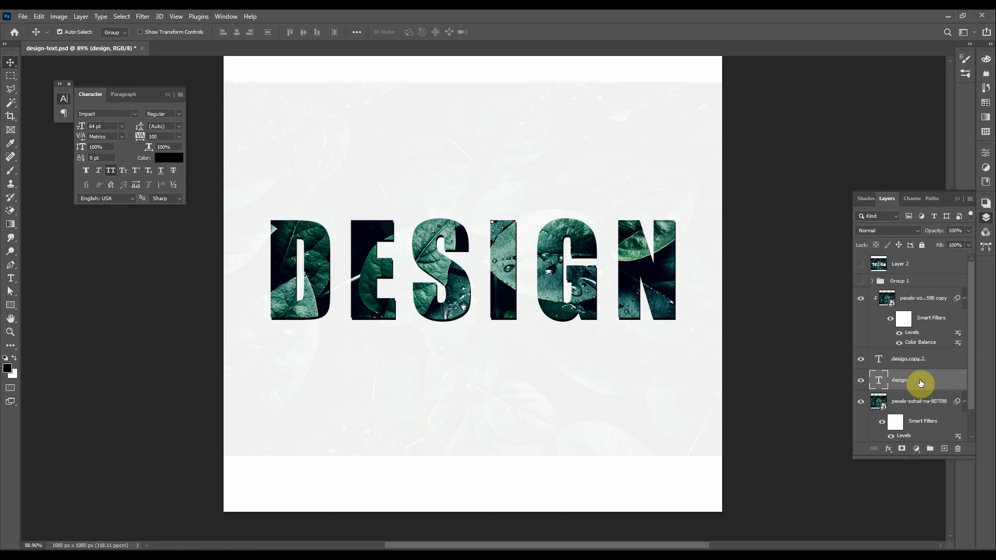
{"action": "key", "text": "Right"}
{"action": "key", "text": "Right"}
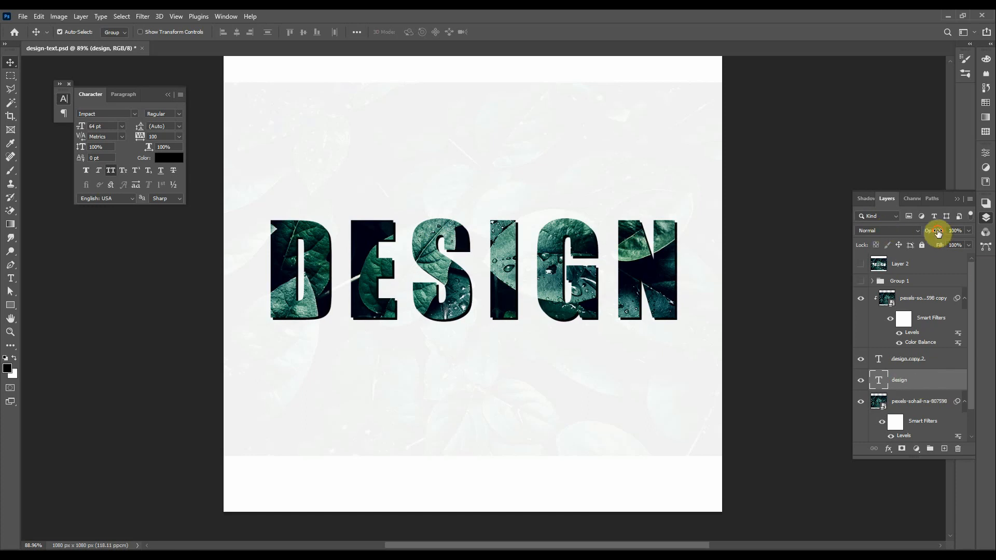
{"action": "left_click_drag", "start_coordinate": [938, 231], "coordinate": [896, 232]}
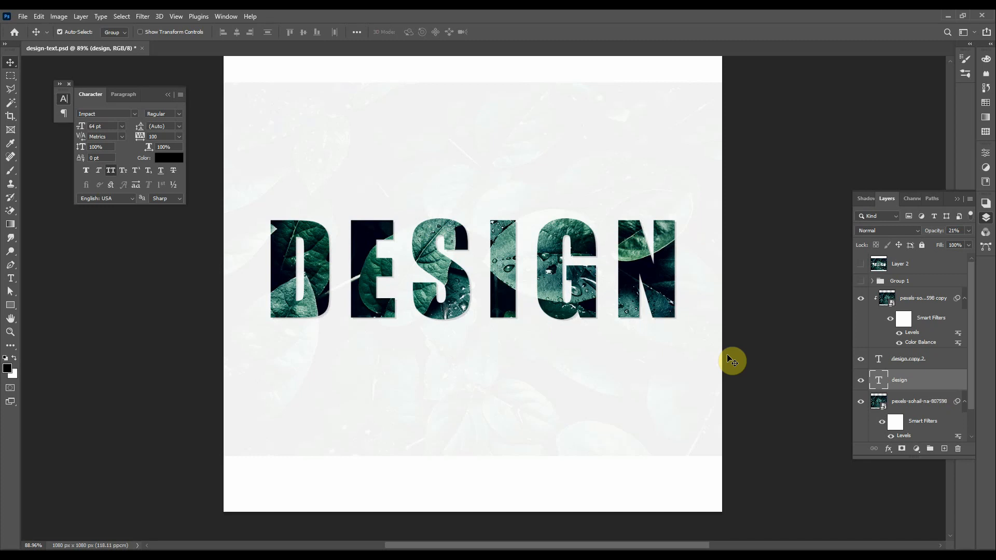
Raise the fill of the background leaf photo slightly so the leaves show more strongly behind the text
{"action": "left_click", "coordinate": [610, 180]}
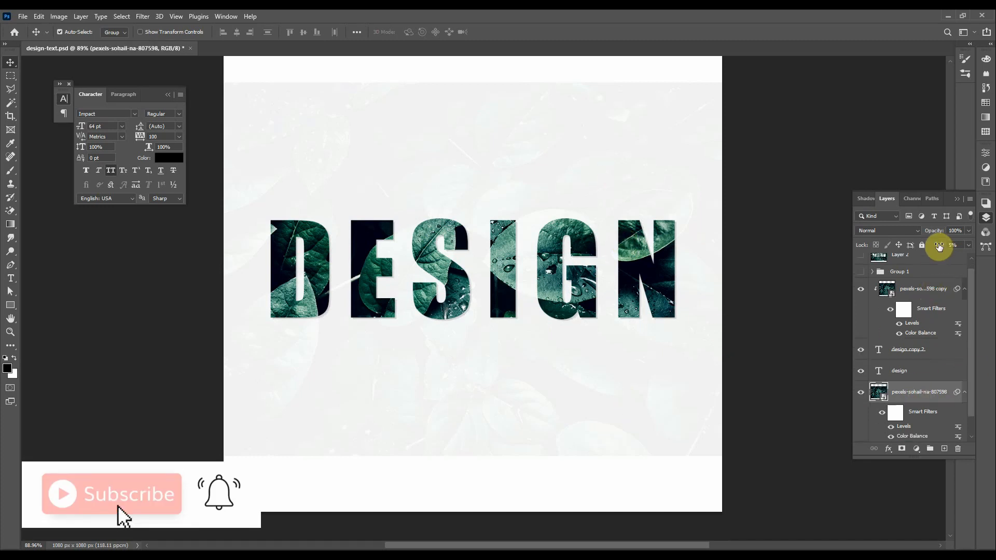
{"action": "left_click_drag", "start_coordinate": [941, 247], "coordinate": [944, 247]}
{"action": "left_click_drag", "start_coordinate": [805, 111], "coordinate": [197, 431]}
Stamp all visible layers into a new layer and bring it to the top of the layer stack
{"action": "key", "text": "ctrl+alt+shift+e"}
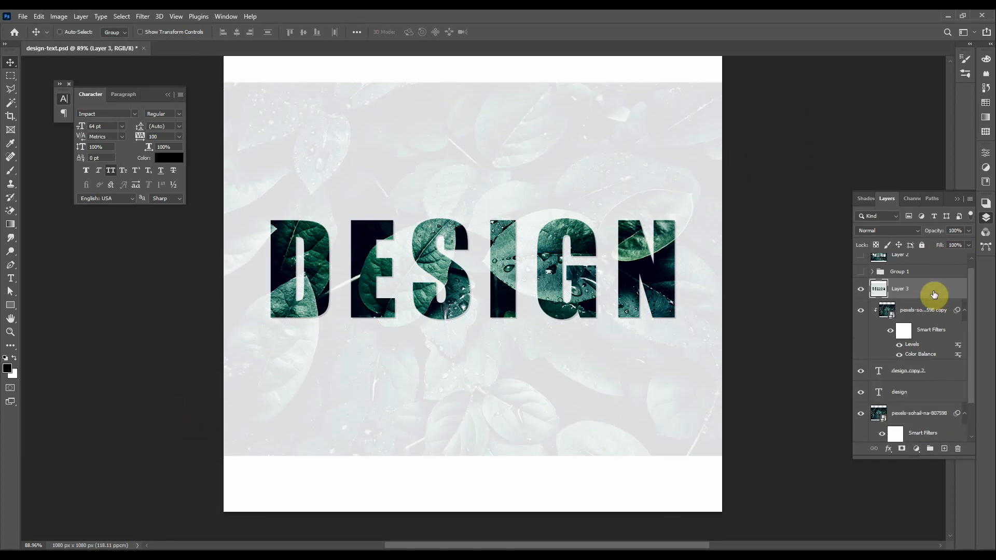
{"action": "key", "text": "ctrl+shift+bracketright"}
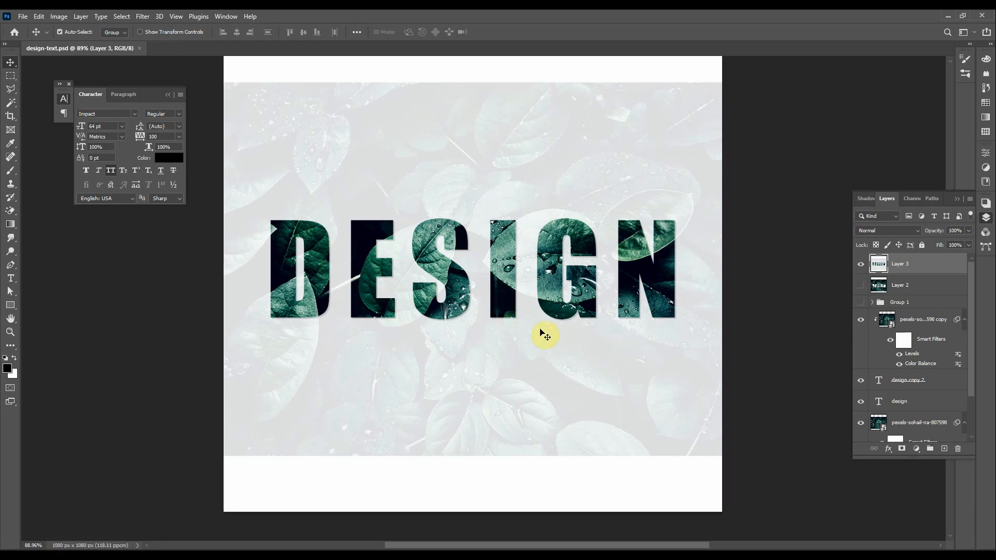
{"action": "left_click", "coordinate": [886, 556]}
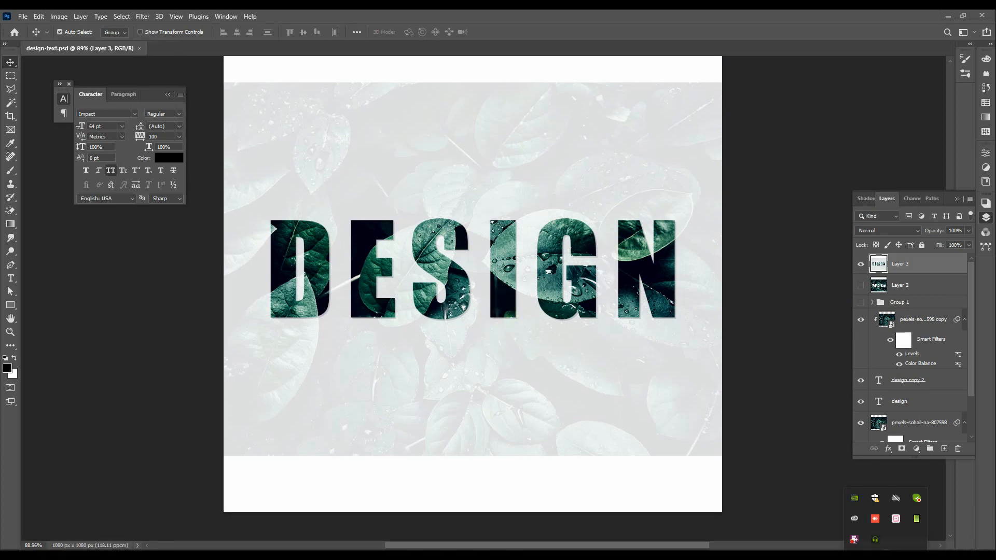